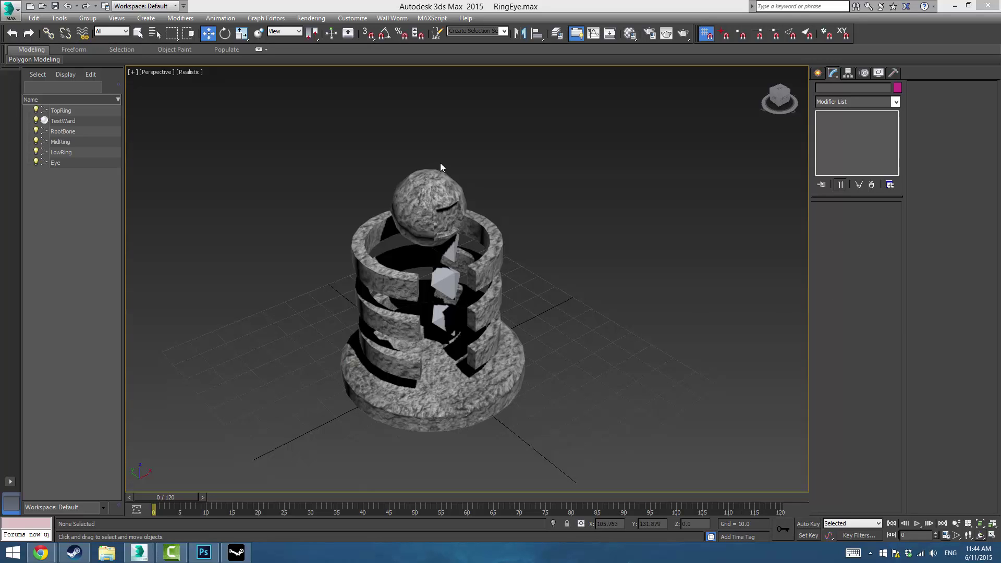
# Orbit around the ring tower and briefly select TestWard to inspect it.
pyautogui.keyDown('alt'); pyautogui.moveTo(489, 180); pyautogui.dragTo(493, 189, button='middle'); pyautogui.keyUp('alt')
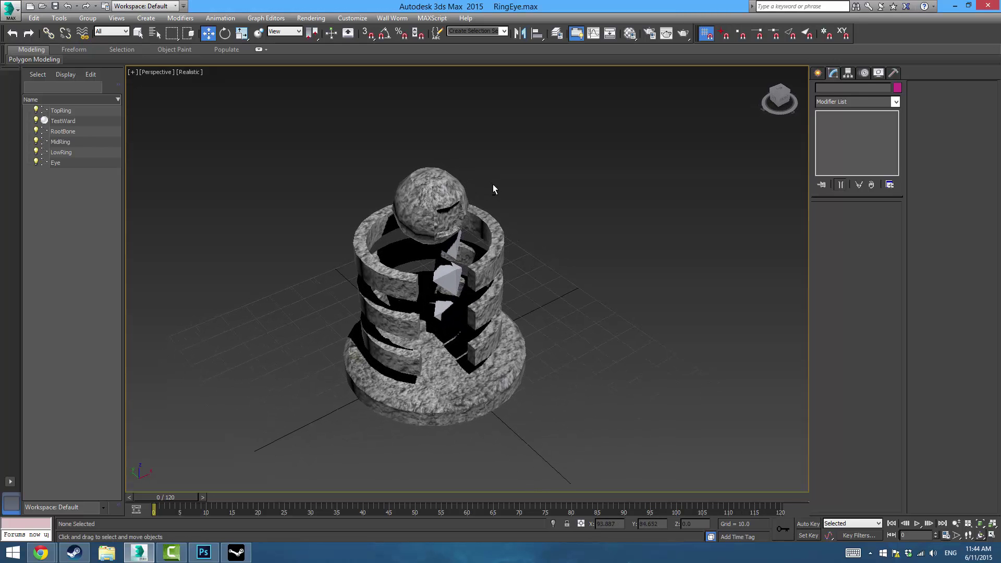
pyautogui.keyDown('alt'); pyautogui.moveTo(521, 337); pyautogui.dragTo(521, 311, button='middle'); pyautogui.keyUp('alt')
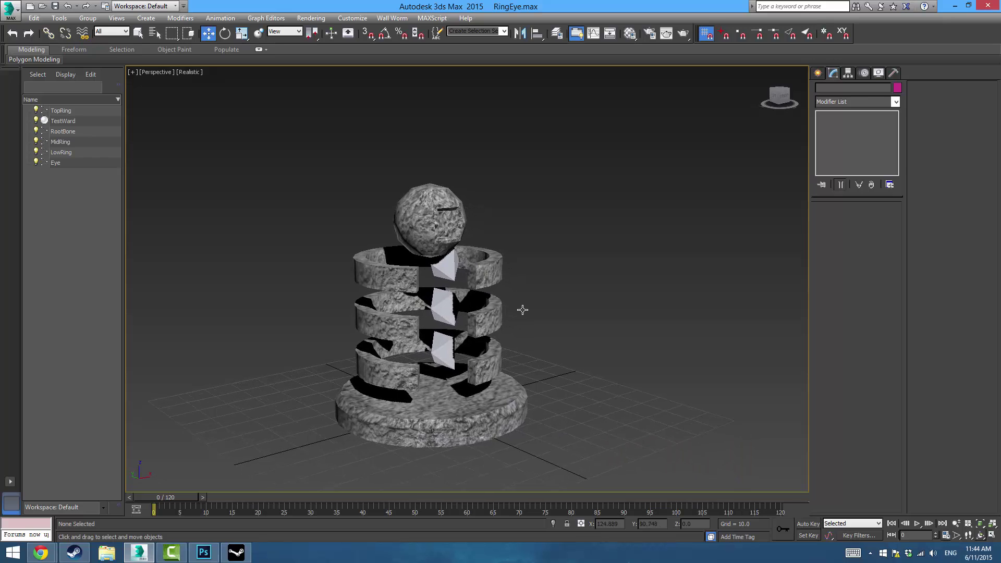
pyautogui.click(409, 218)
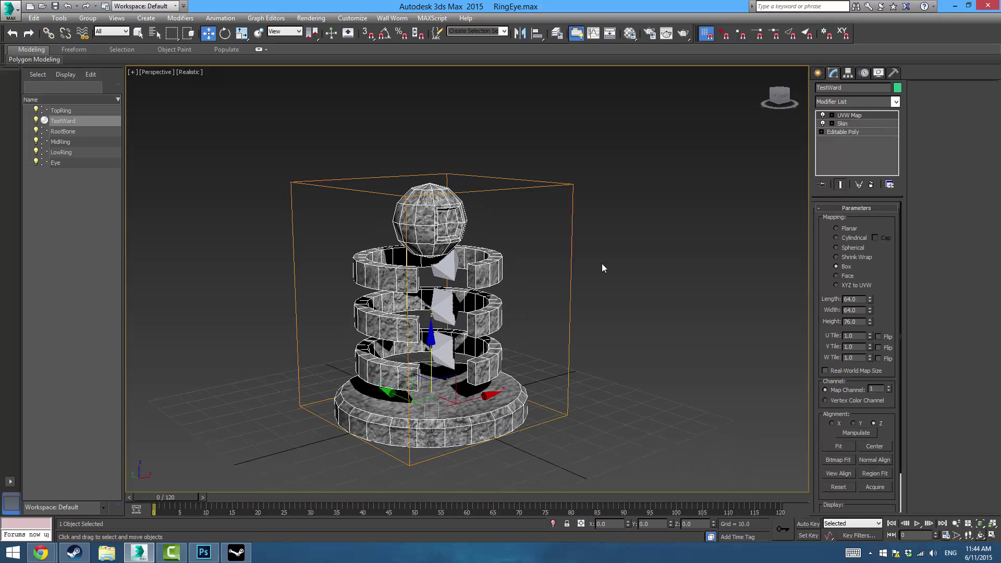
pyautogui.click(658, 254)
pyautogui.keyDown('alt'); pyautogui.moveTo(658, 254); pyautogui.dragTo(650, 263, button='middle'); pyautogui.keyUp('alt')
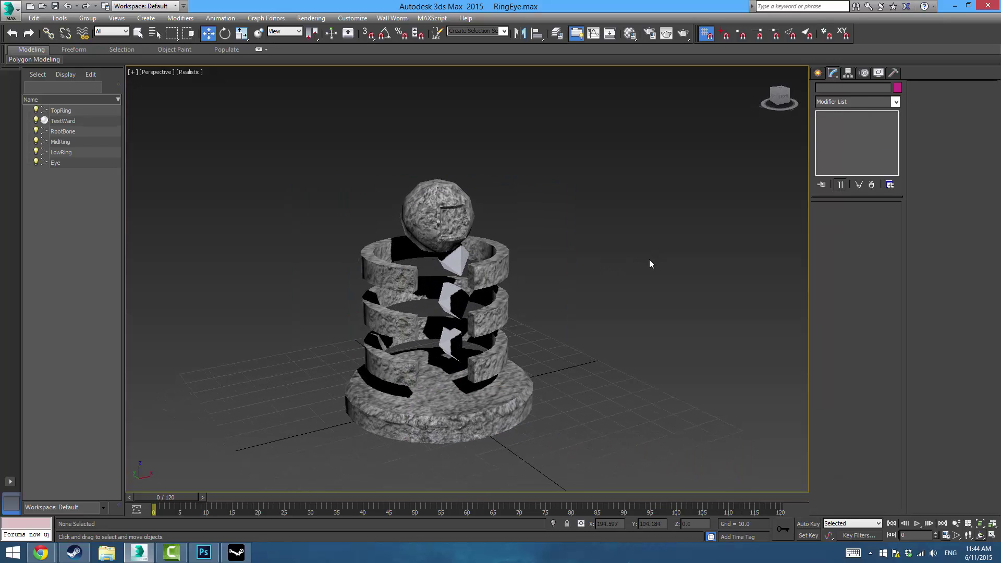
# Play the ring animation, stop it at frame 96 of 120, and orbit again.
pyautogui.click(918, 522)
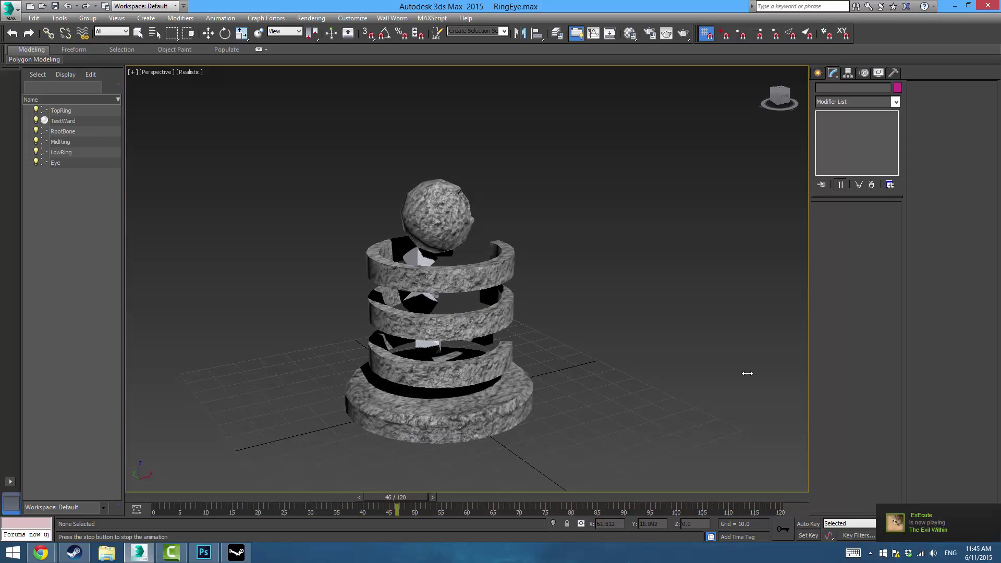
pyautogui.press('/')
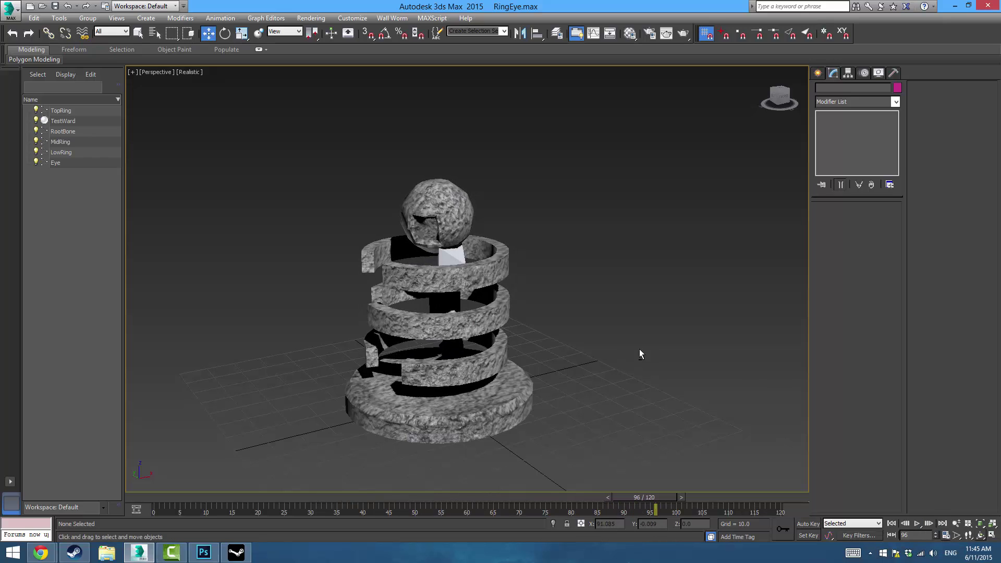
pyautogui.keyDown('alt'); pyautogui.moveTo(639, 348); pyautogui.dragTo(602, 332, button='middle'); pyautogui.keyUp('alt')
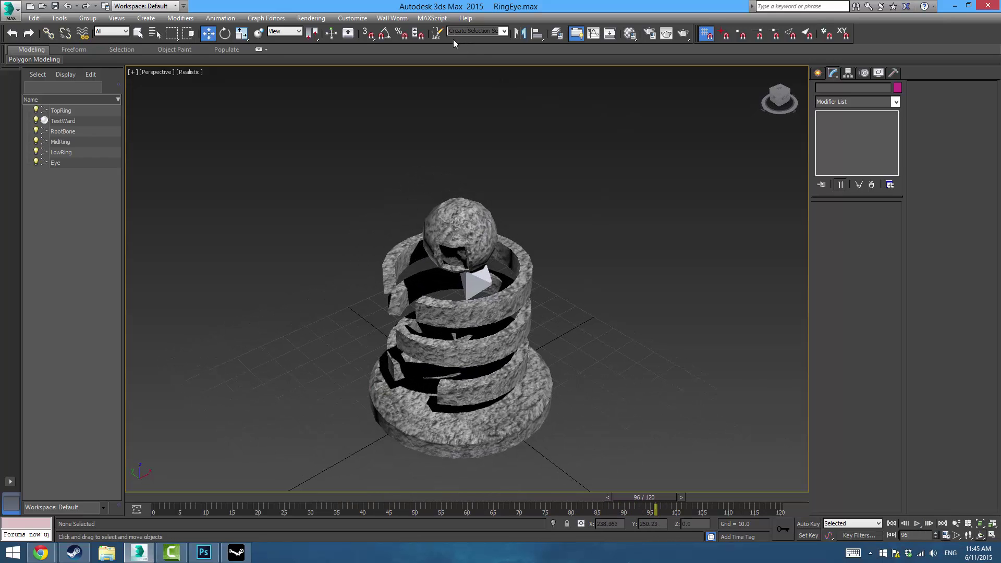
# Reassign the Desktop's RingEye_Color.tga as the RingEye material's diffuse bitmap.
pyautogui.click(634, 35)
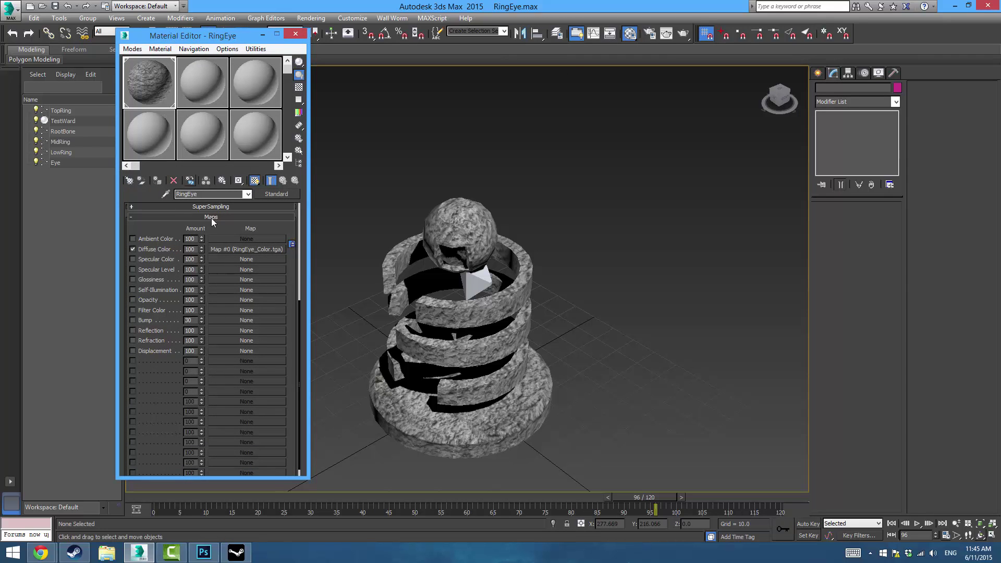
pyautogui.click(232, 249)
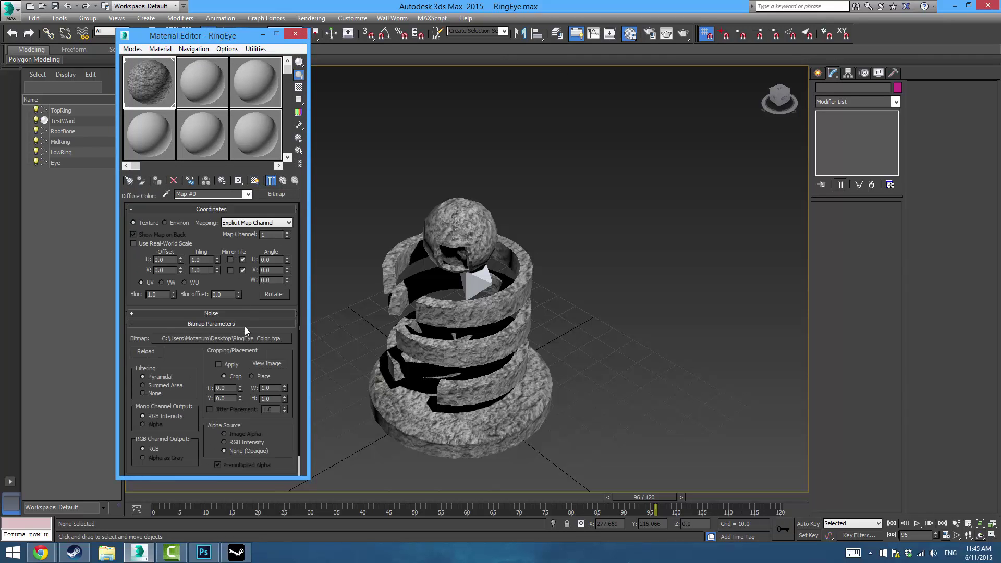
pyautogui.click(242, 337)
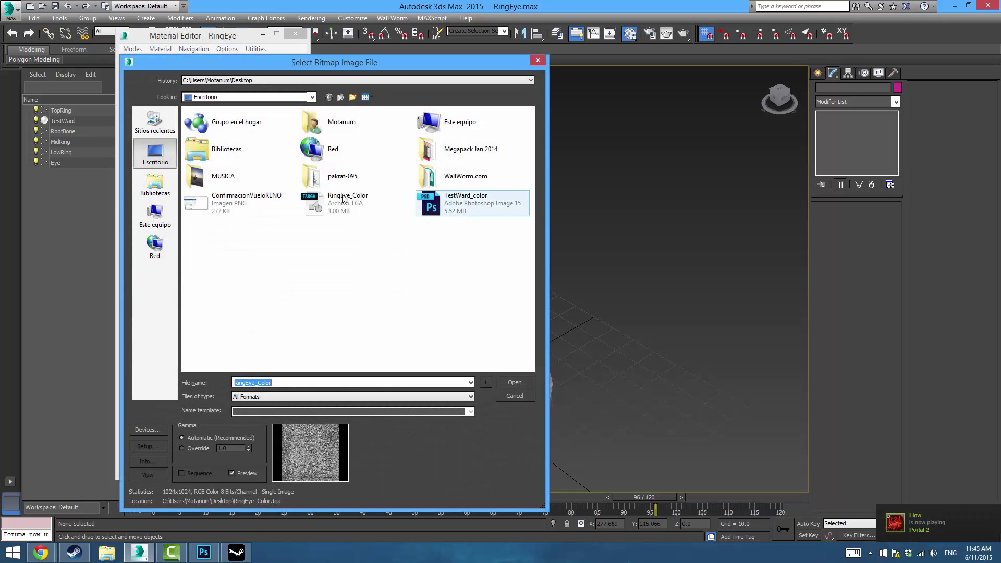
pyautogui.click(350, 201)
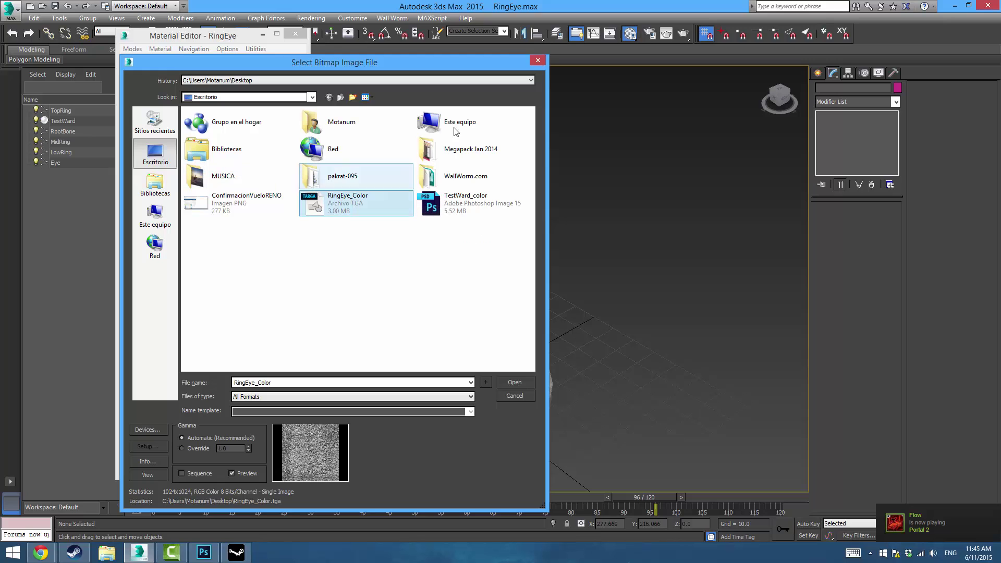
pyautogui.click(532, 62)
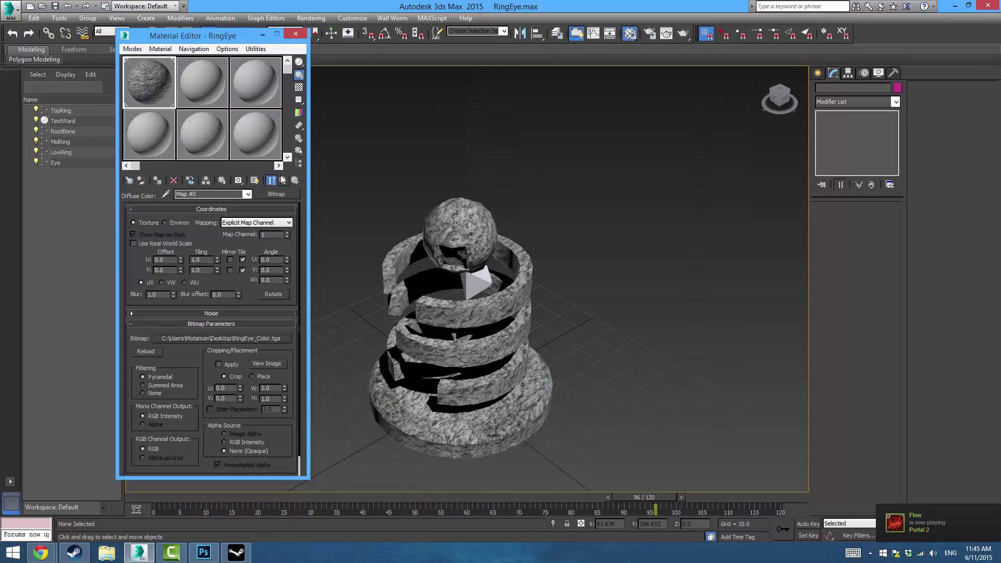
pyautogui.click(295, 34)
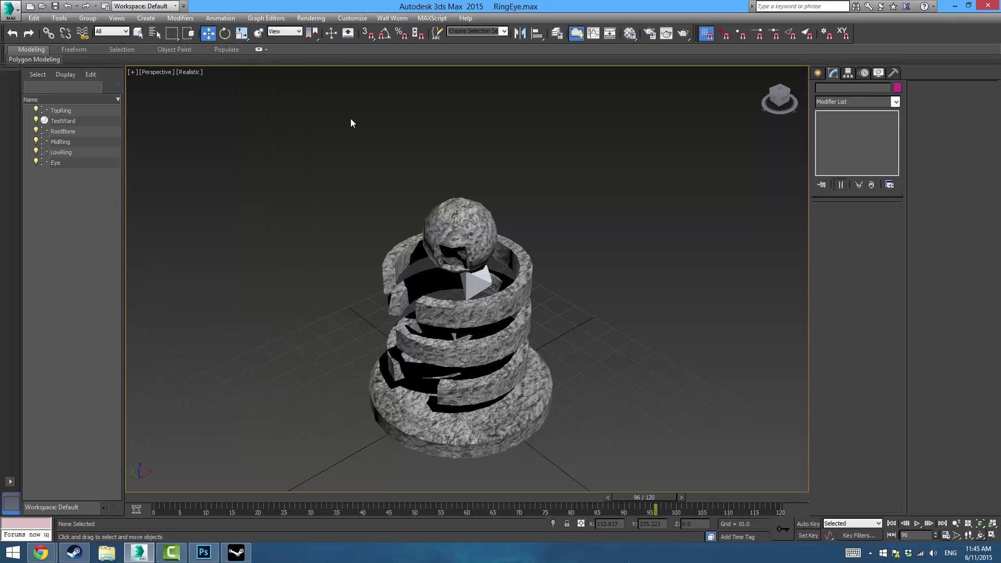
# Load TestWard into Wall Worm Model Tools and turn off the local-origin and SMD origin-calculation options.
pyautogui.click(394, 18)
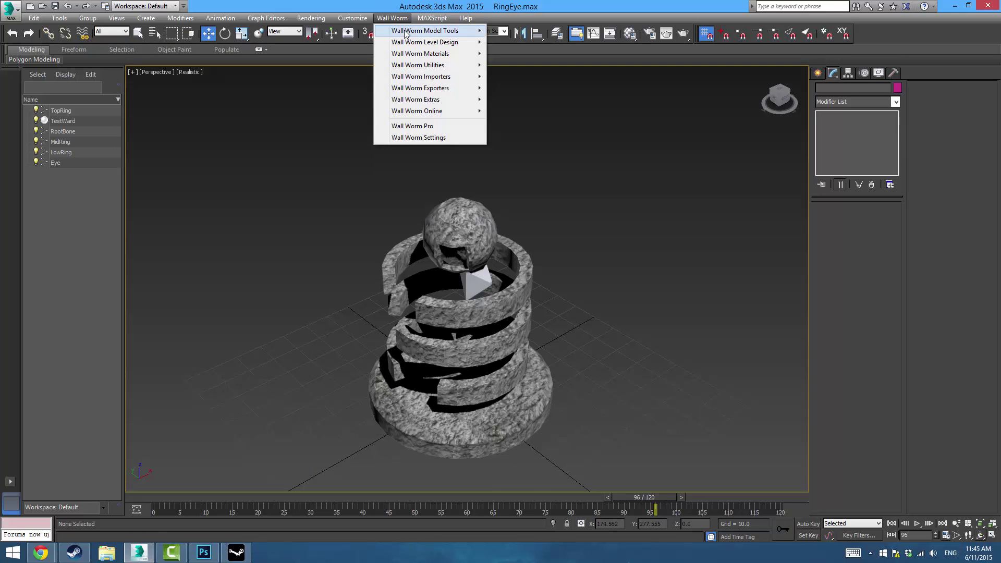
pyautogui.moveTo(406, 31)
pyautogui.click(313, 28)
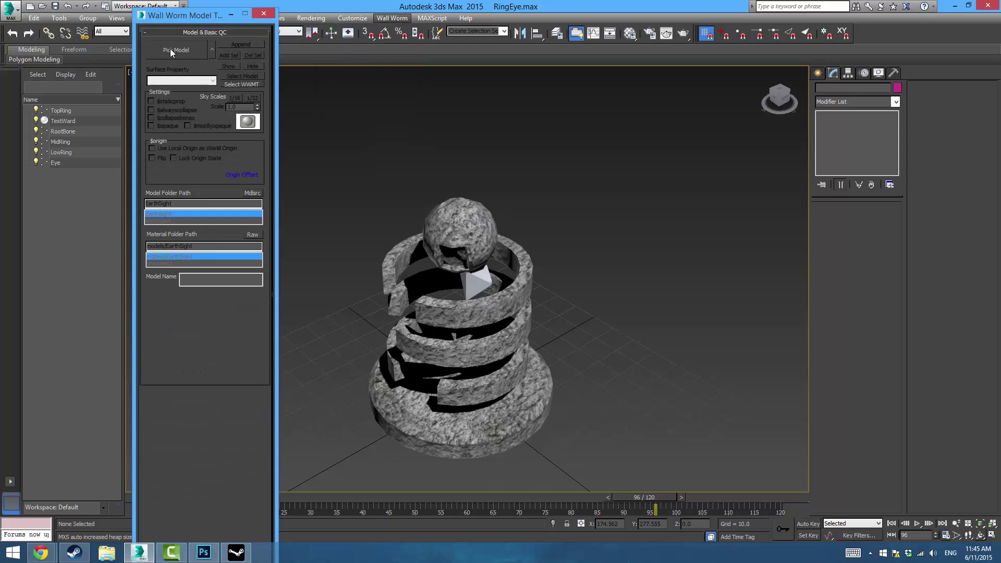
pyautogui.click(333, 196)
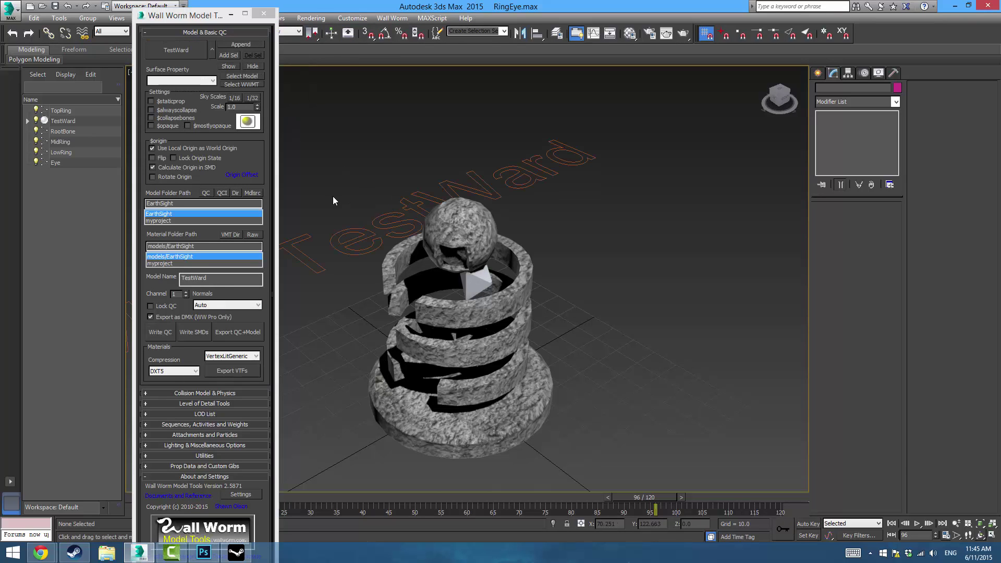
pyautogui.click(154, 146)
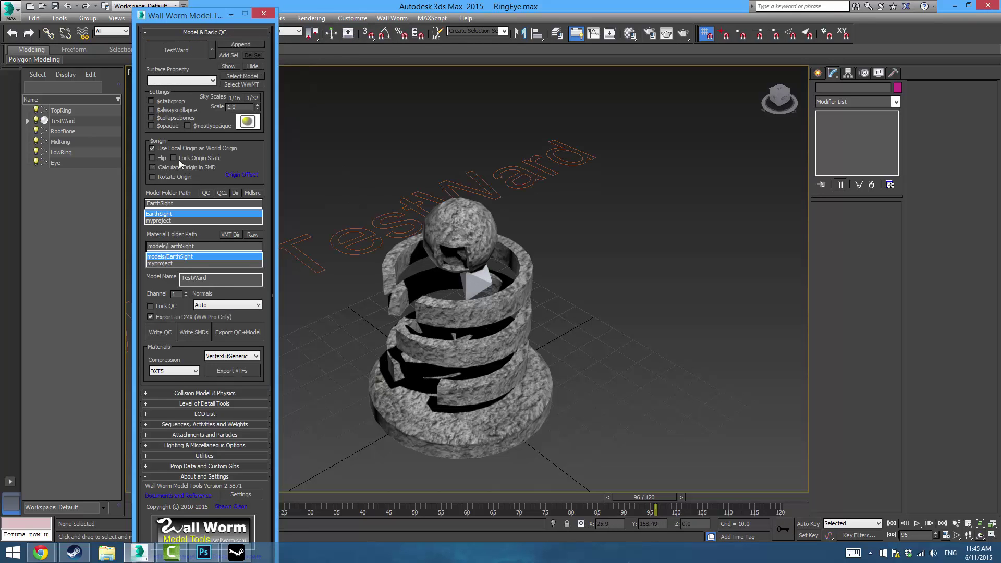
pyautogui.click(152, 167)
# Add an Idle2 sequence with end frame 120 in Sequences, Activities and Weights.
pyautogui.click(178, 425)
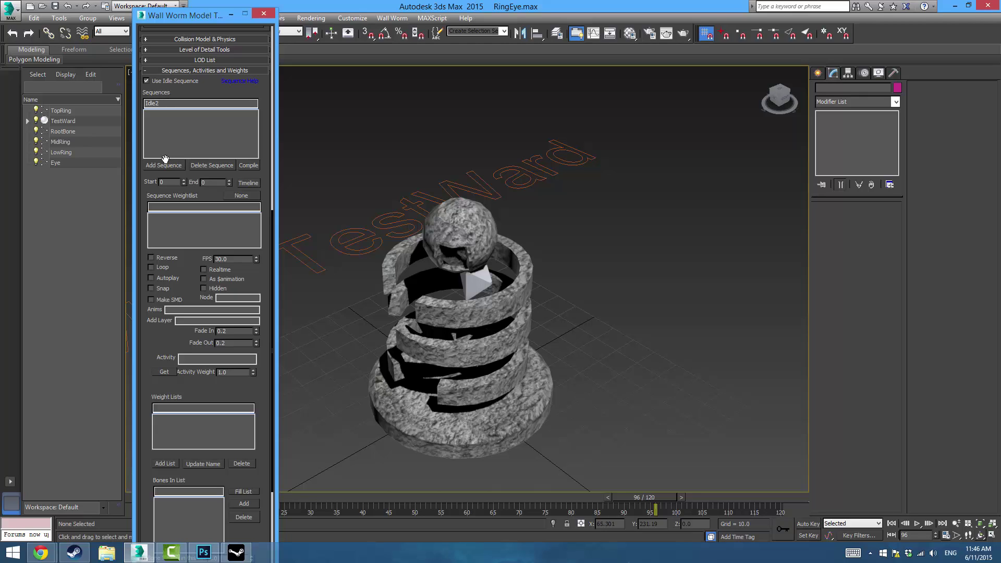
pyautogui.click(218, 183)
pyautogui.write('120')
pyautogui.press('Return')
pyautogui.click(170, 164)
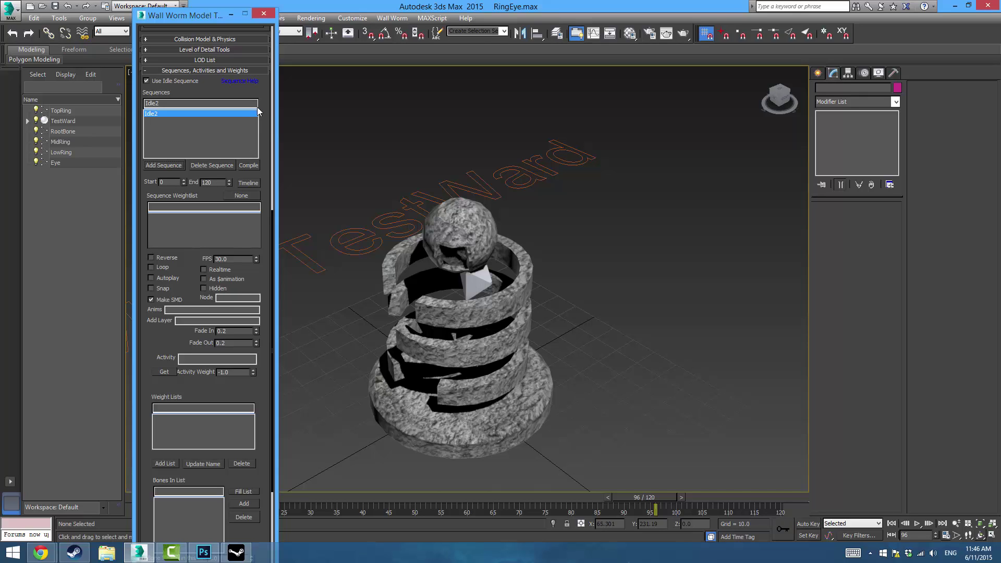
pyautogui.moveTo(191, 97); pyautogui.dragTo(190, 340)
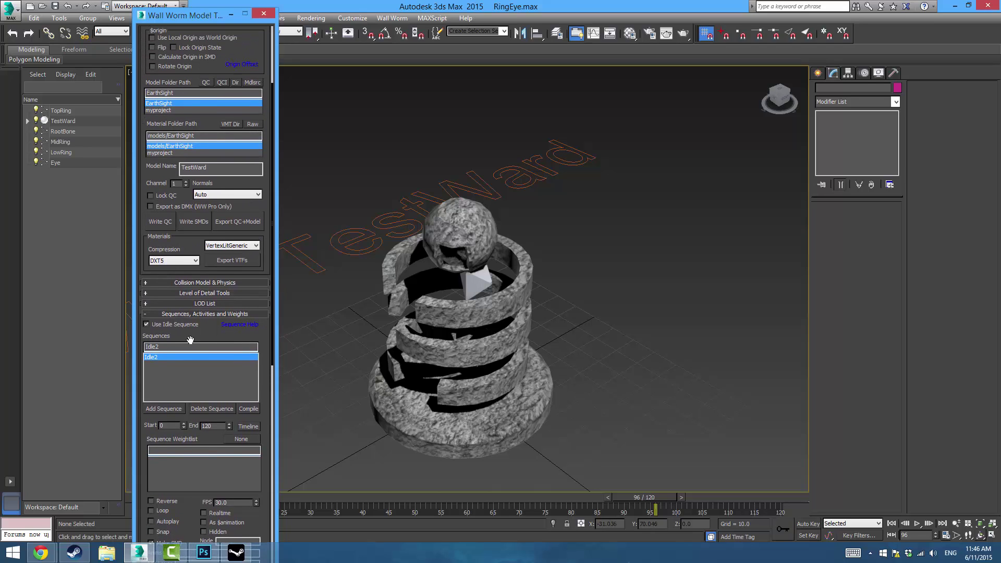
# Change the Model Folder Path from EarthSight to RingEye.
pyautogui.click(168, 313)
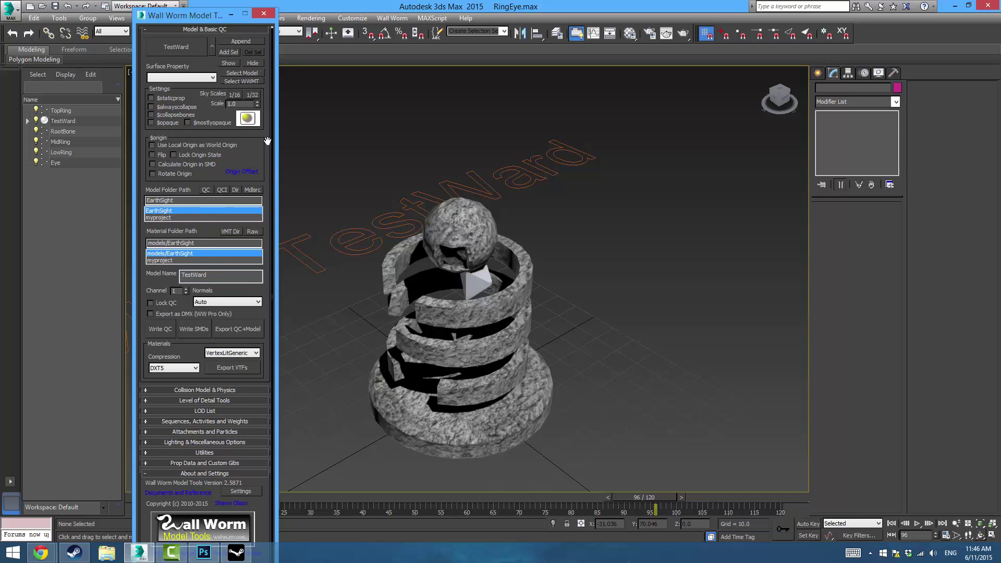
pyautogui.moveTo(266, 141); pyautogui.dragTo(267, 144)
pyautogui.doubleClick(180, 204)
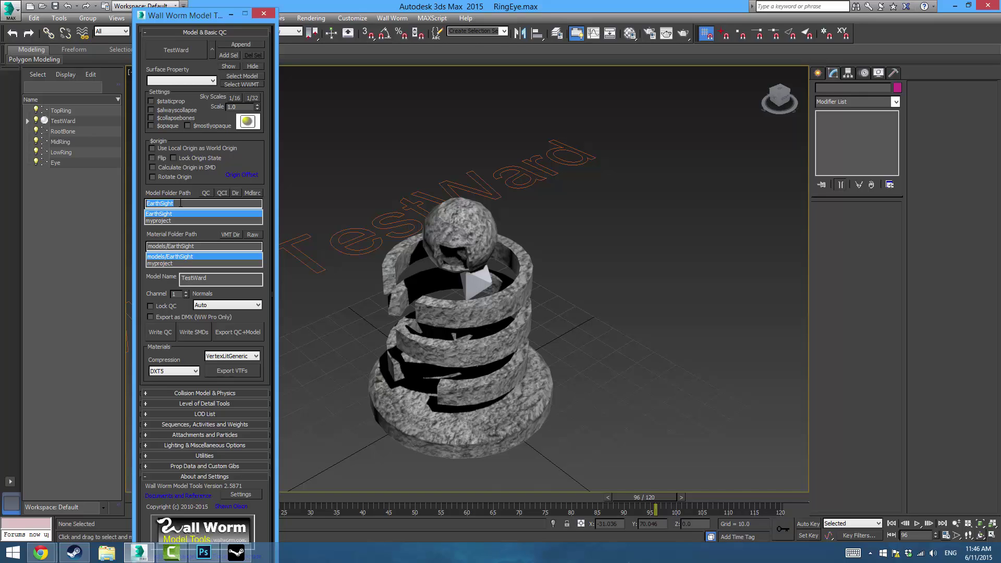
pyautogui.press('BackSpace')
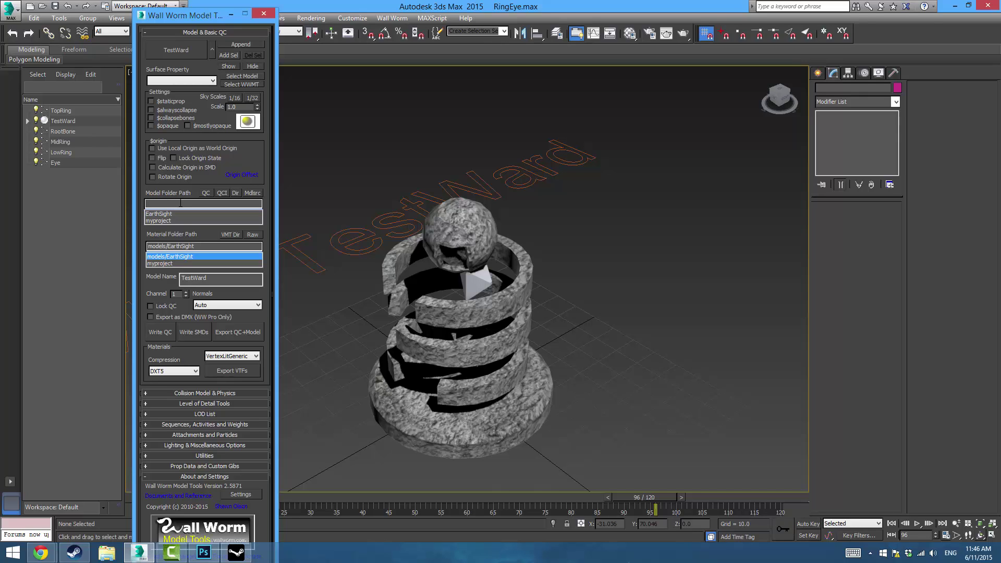
pyautogui.write('RingEye')
pyautogui.doubleClick(181, 203)
# Change the Material Folder Path from EarthSight to models/RingEye.
pyautogui.moveTo(209, 246); pyautogui.dragTo(170, 245)
pyautogui.write('Ring')
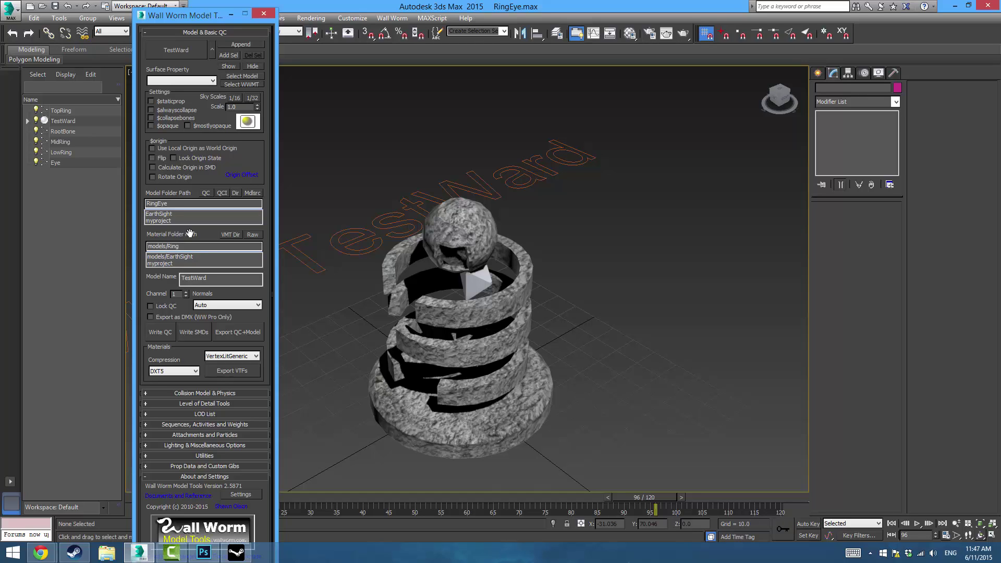
pyautogui.press('Return')
# Compile TestWard with Export QC+Model, close the console, and bring up the CS:GO SDK launcher.
pyautogui.click(228, 334)
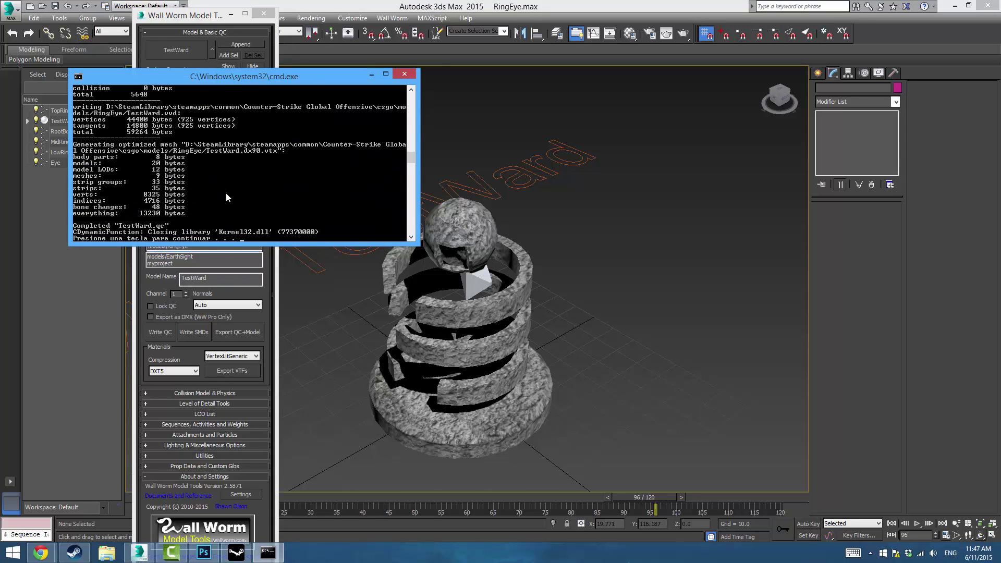
pyautogui.scroll(5, 226, 192)
pyautogui.scroll(-7, 228, 199)
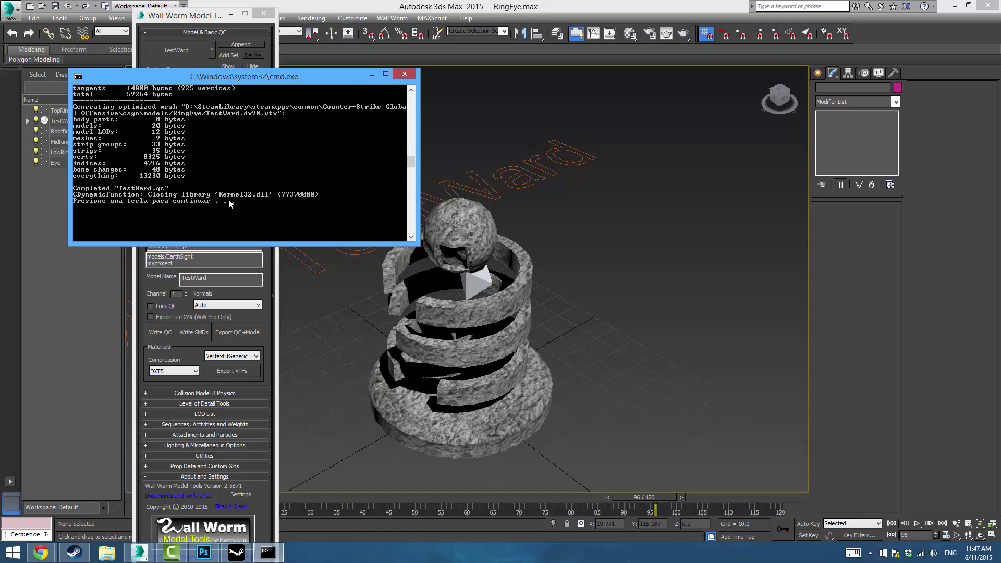
pyautogui.scroll(5, 228, 199)
pyautogui.press('Return')
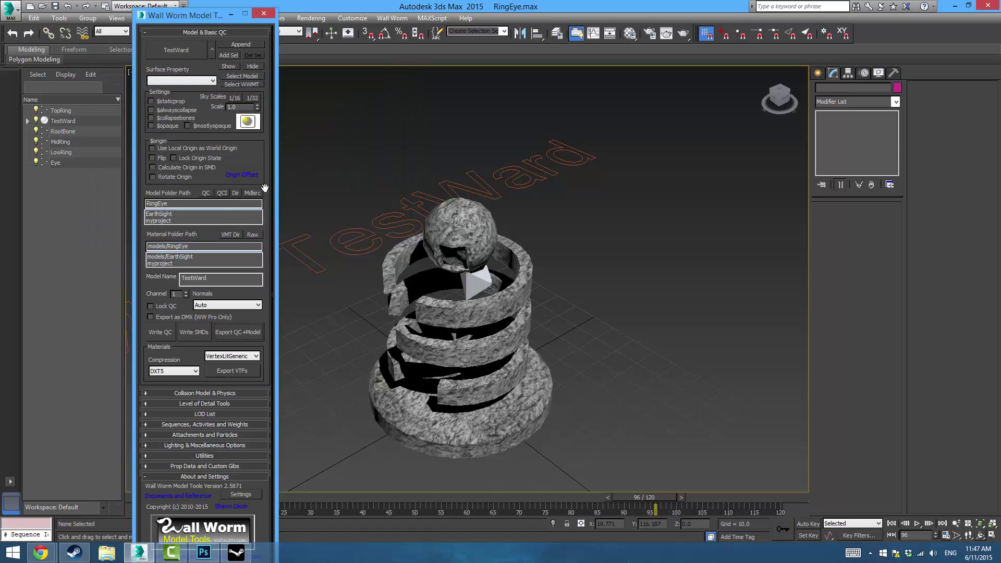
pyautogui.click(236, 552)
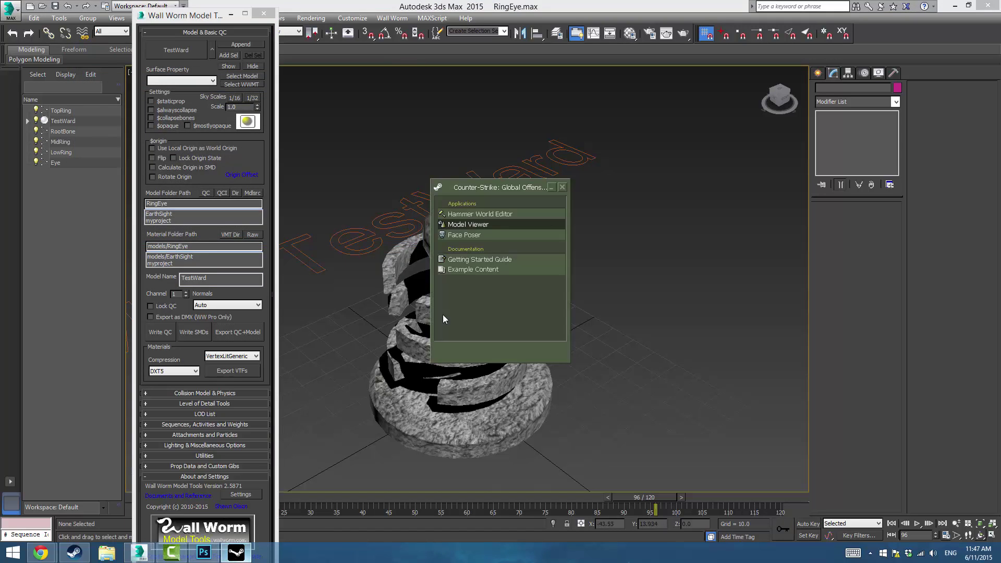
# Launch Model Viewer from the CS:GO SDK and open Wall Worm Settings in 3ds Max.
pyautogui.doubleClick(460, 223)
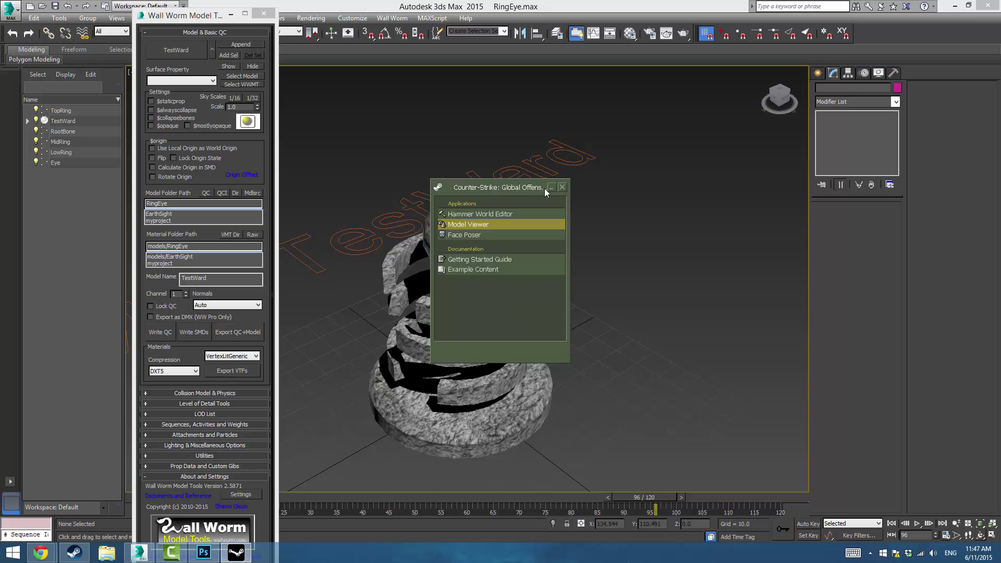
pyautogui.click(395, 18)
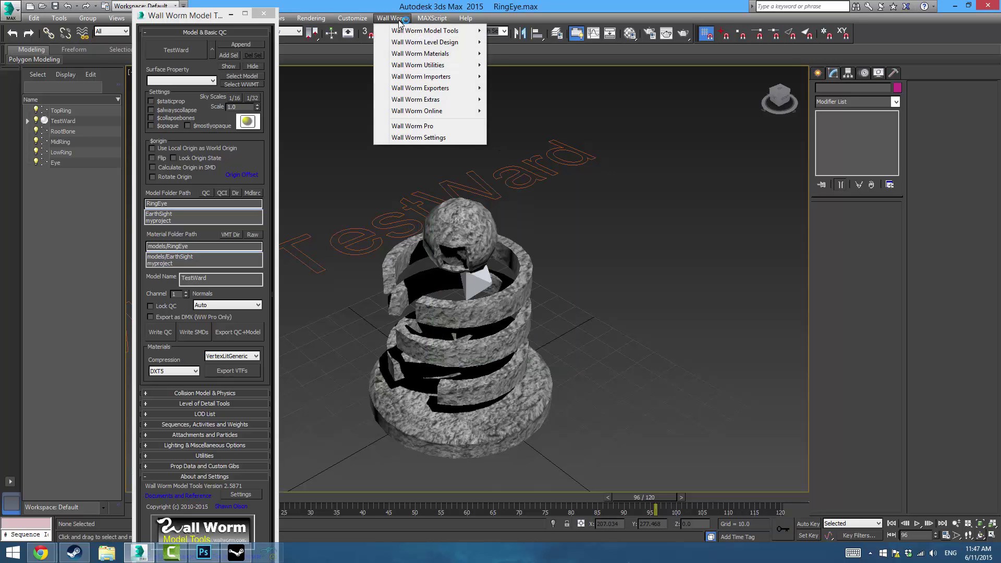
pyautogui.click(418, 137)
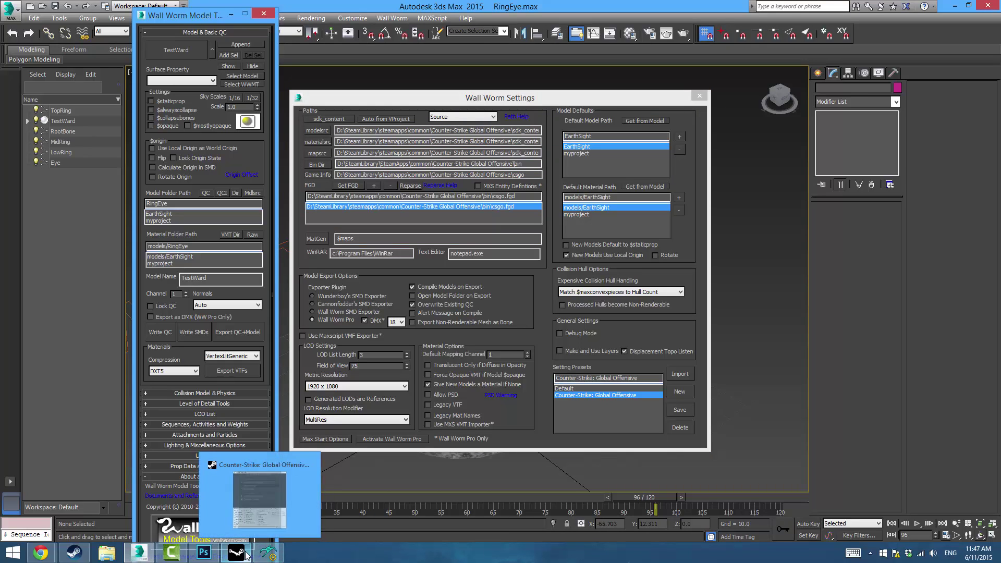
pyautogui.click(268, 553)
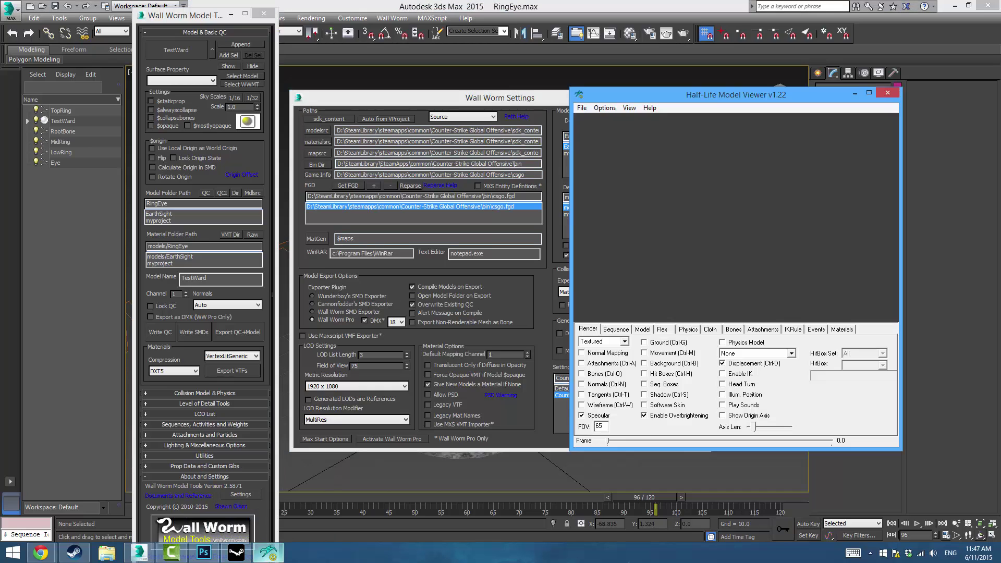
# Load models\RingEye\testward.mdl in Half-Life Model Viewer and rotate the black, untextured model.
pyautogui.click(581, 107)
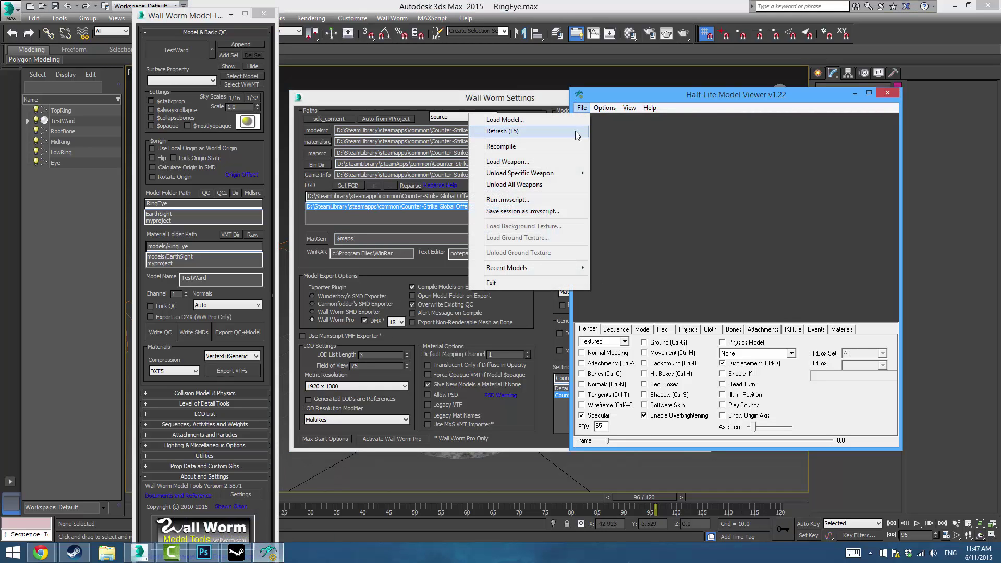
pyautogui.click(562, 121)
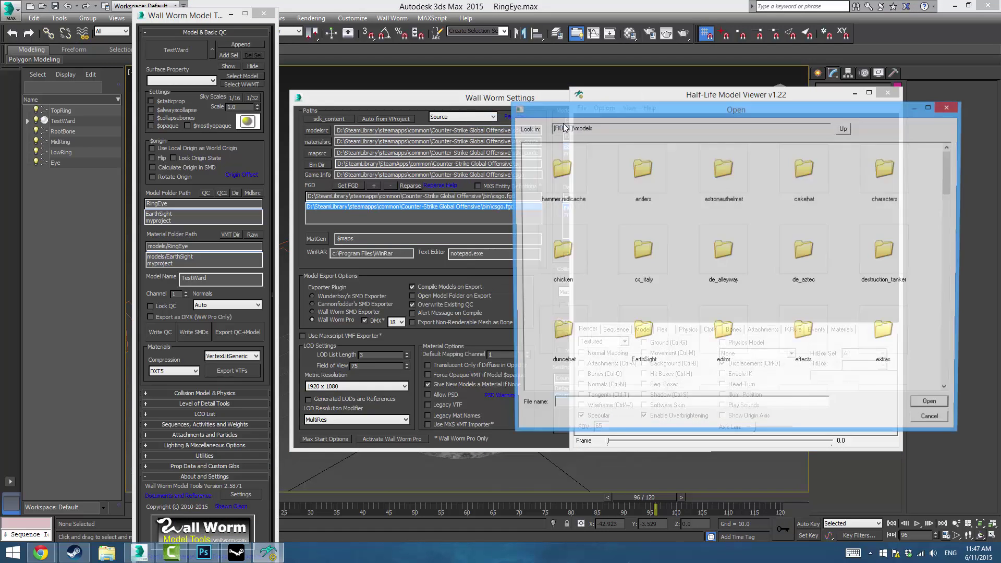
pyautogui.moveTo(944, 196); pyautogui.dragTo(947, 373)
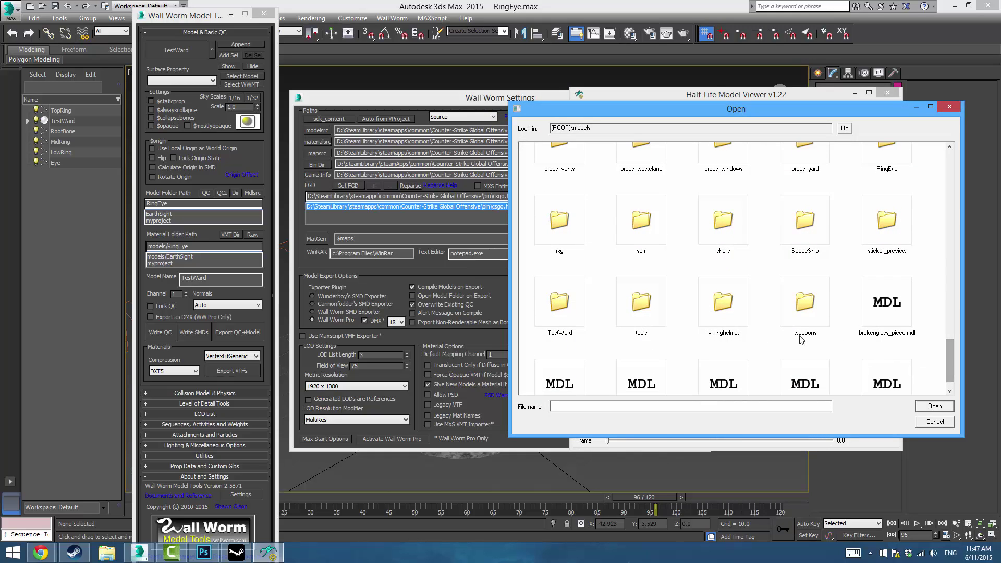
pyautogui.click(889, 158)
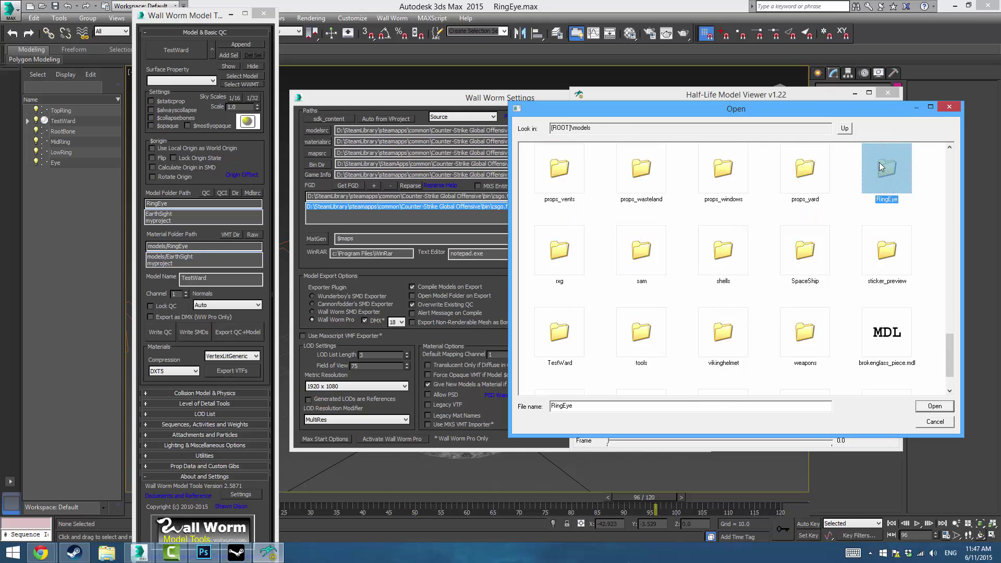
pyautogui.doubleClick(884, 171)
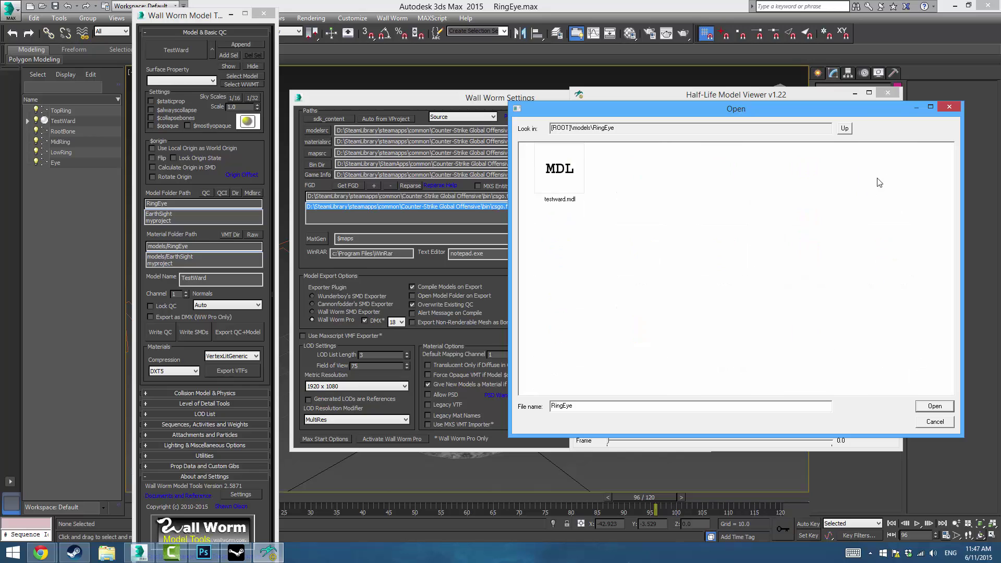
pyautogui.doubleClick(560, 178)
pyautogui.moveTo(720, 219); pyautogui.dragTo(648, 311)
# Play the idle2 sequence from the Sequence tab.
pyautogui.click(616, 329)
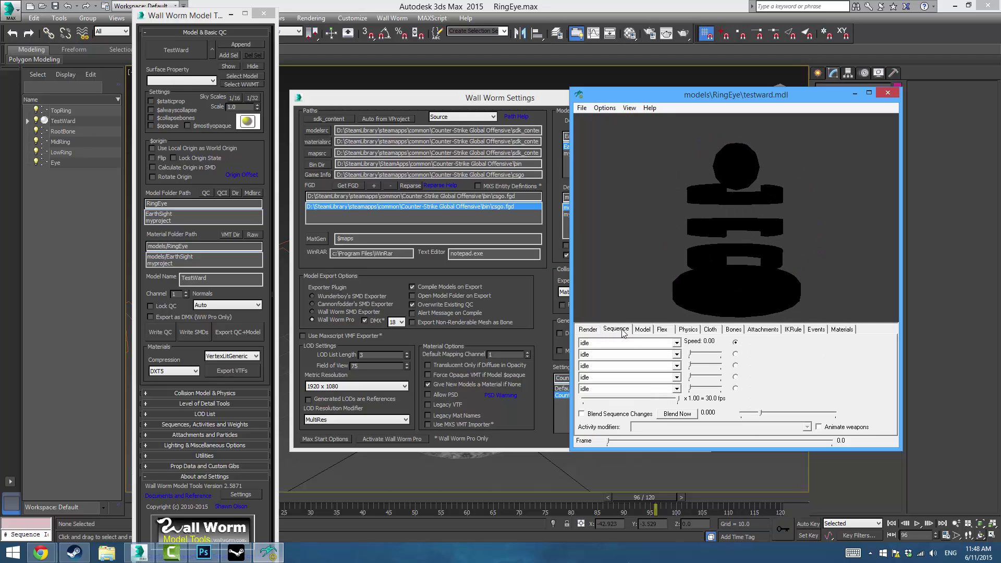
pyautogui.moveTo(689, 356); pyautogui.dragTo(700, 358)
pyautogui.click(677, 343)
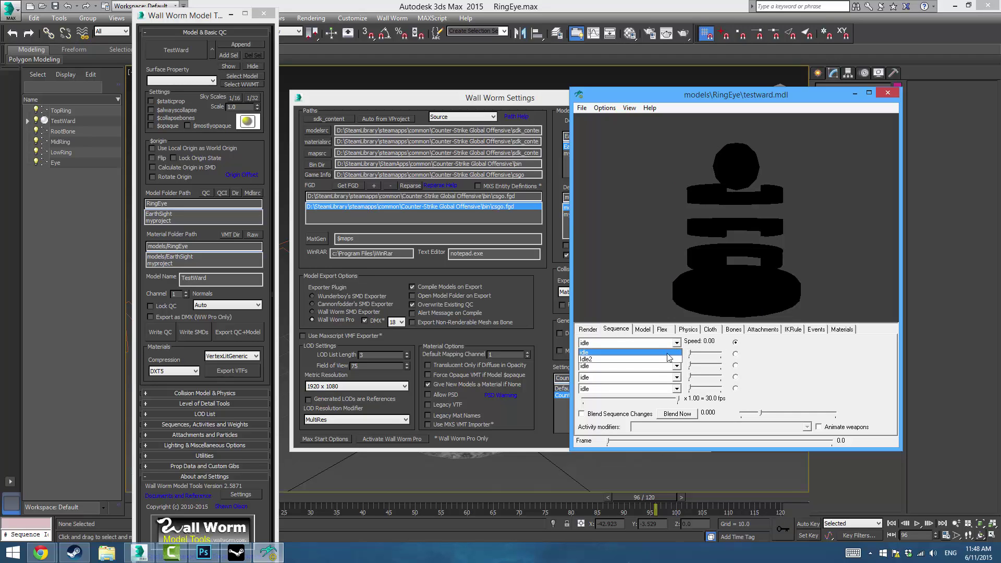
pyautogui.click(667, 360)
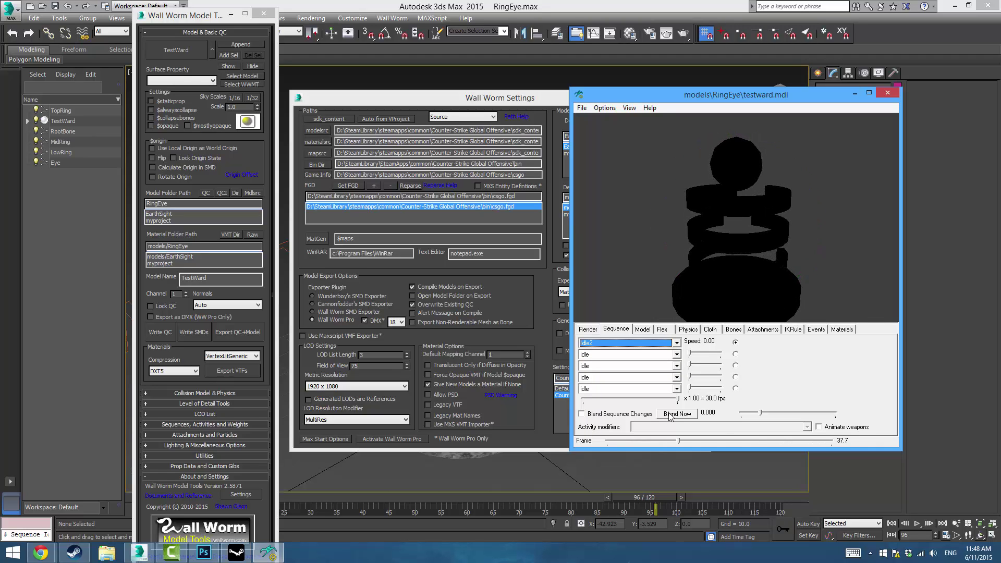
# Drag the playback speed to 0 and close Half-Life Model Viewer.
pyautogui.click(649, 398)
pyautogui.moveTo(649, 399); pyautogui.dragTo(582, 399)
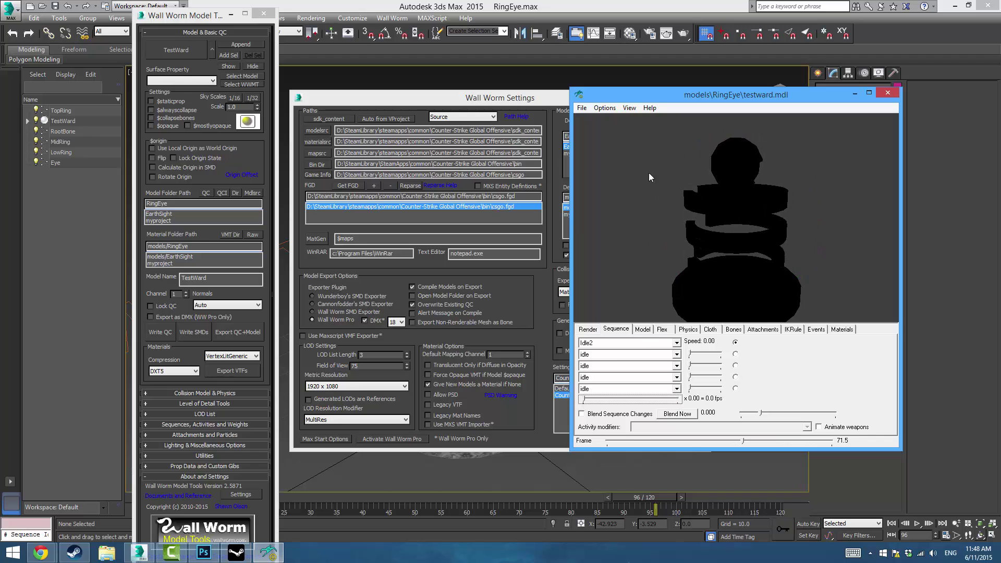
pyautogui.click(581, 108)
pyautogui.click(583, 107)
pyautogui.hotkey('alt', 'F4')
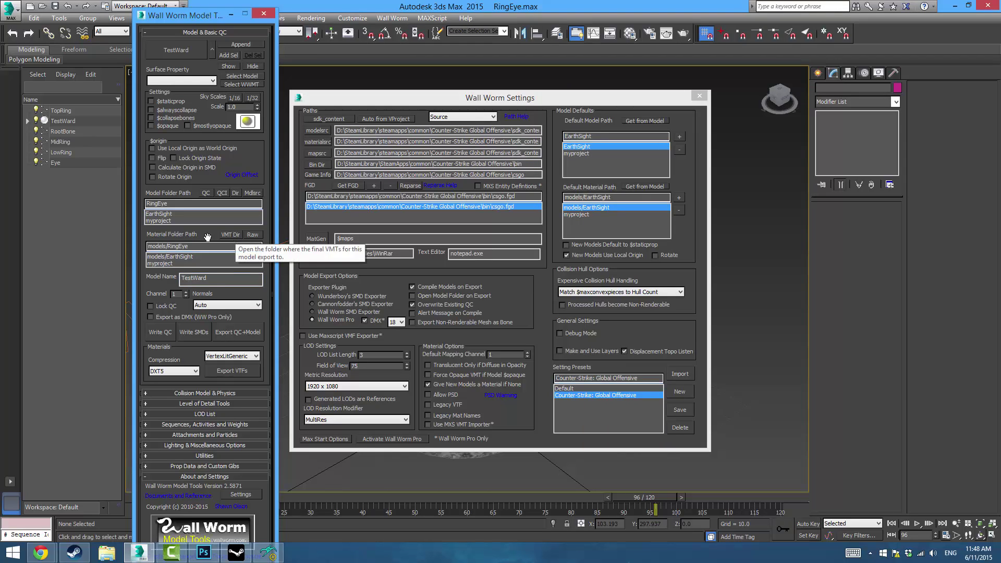
pyautogui.click(229, 371)
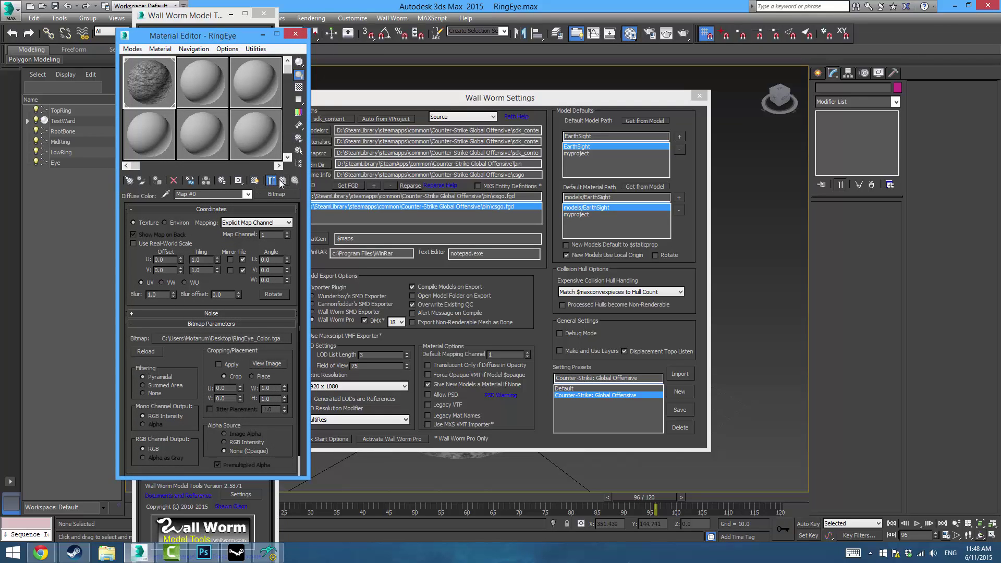
pyautogui.click(283, 181)
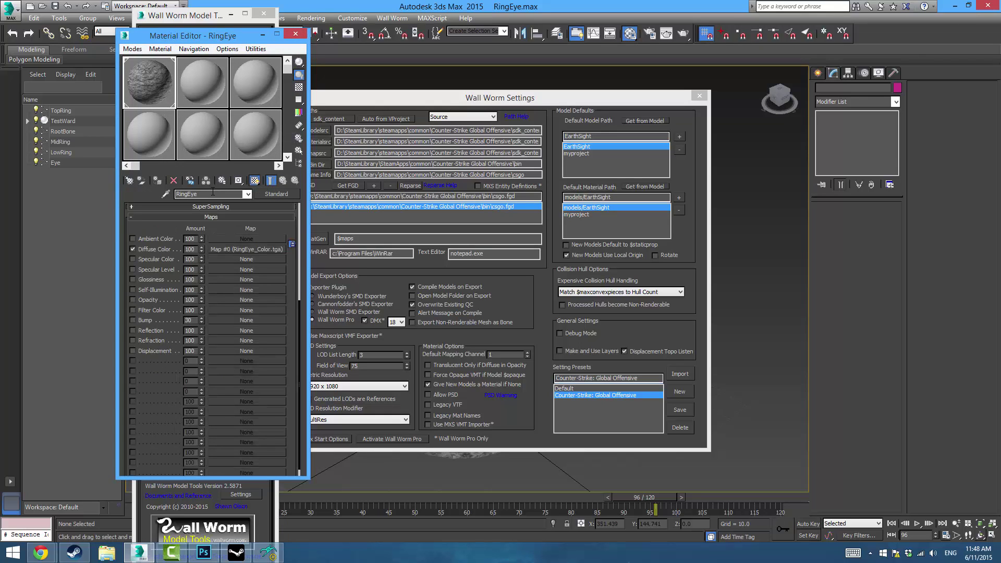
pyautogui.doubleClick(178, 194)
pyautogui.click(196, 194)
pyautogui.click(212, 83)
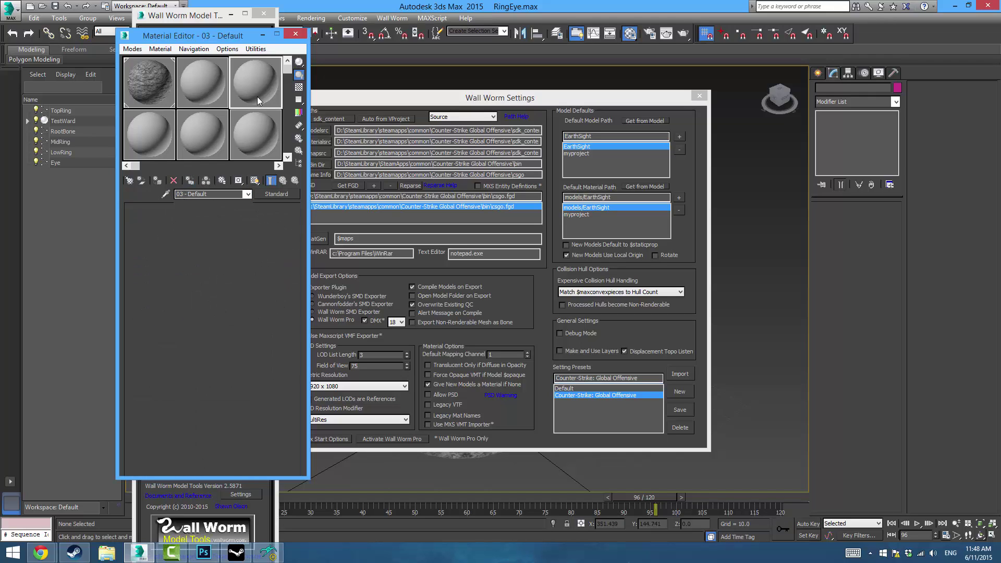
pyautogui.click(149, 83)
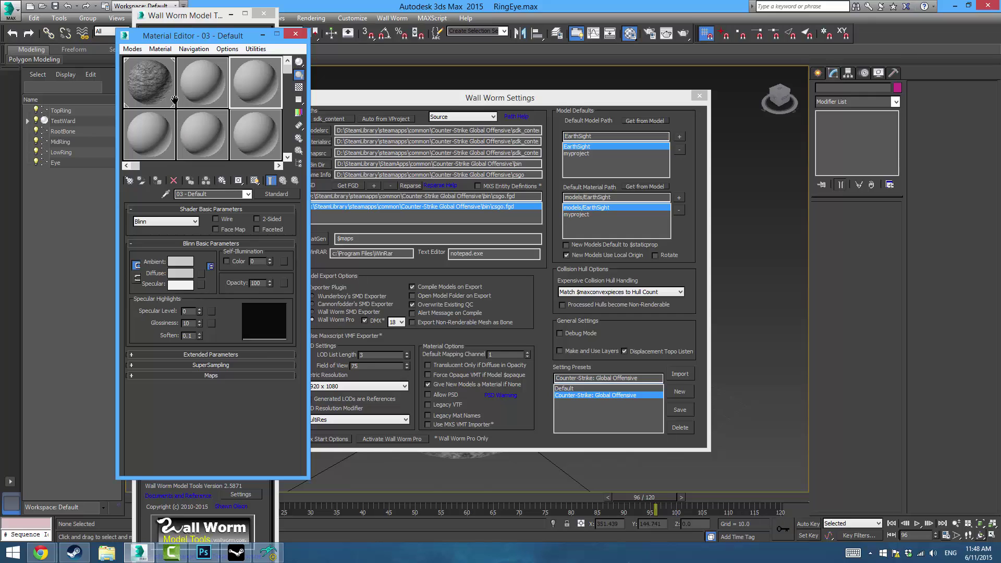
pyautogui.doubleClick(195, 194)
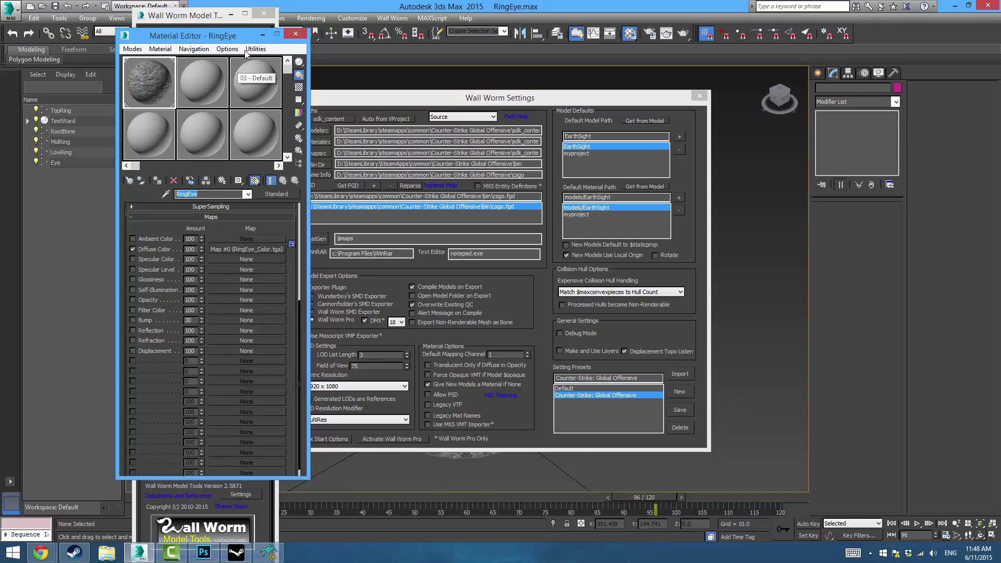
pyautogui.click(295, 33)
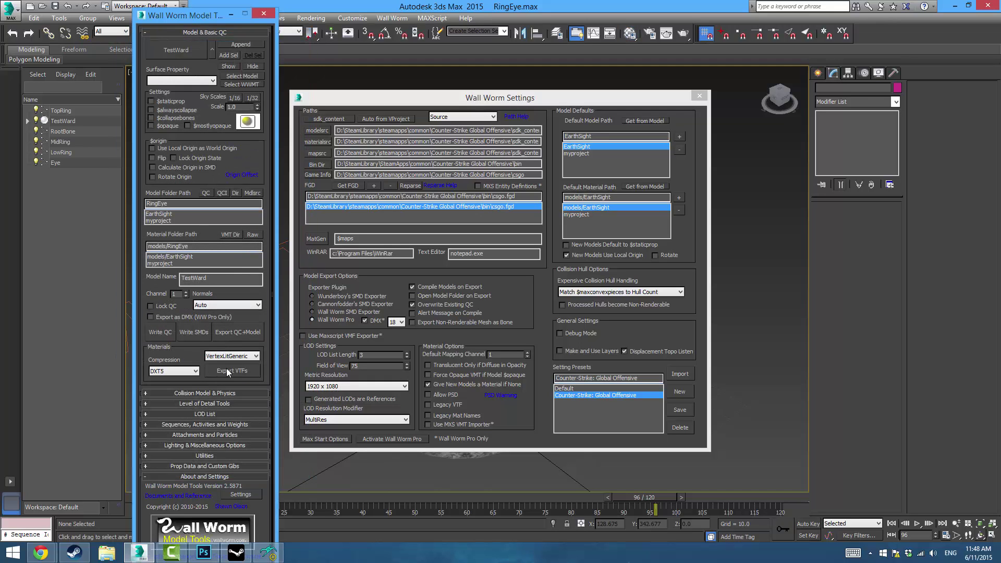
# Export the model's base texture via Export VTFs > Export Selected Textures.
pyautogui.click(228, 371)
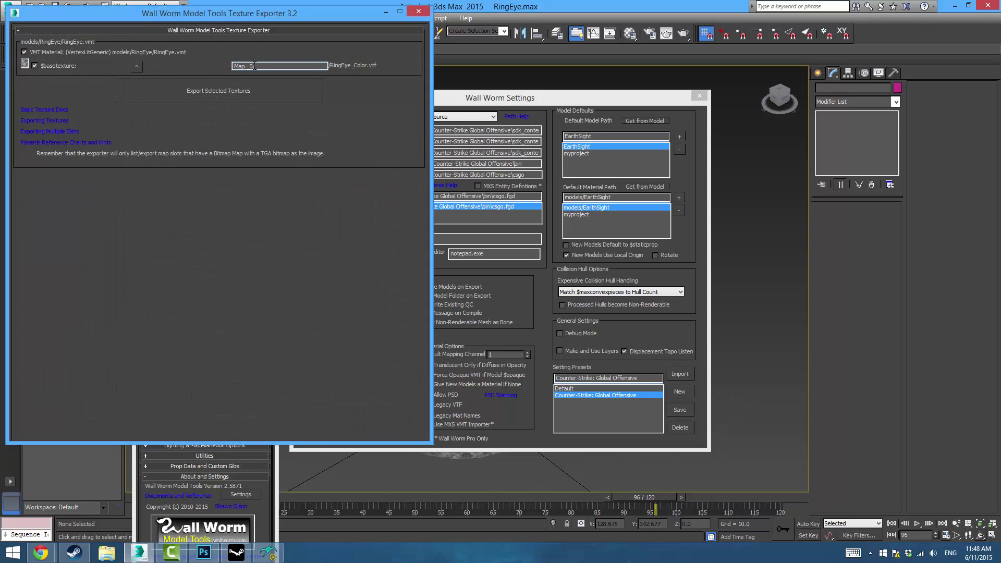
pyautogui.click(233, 92)
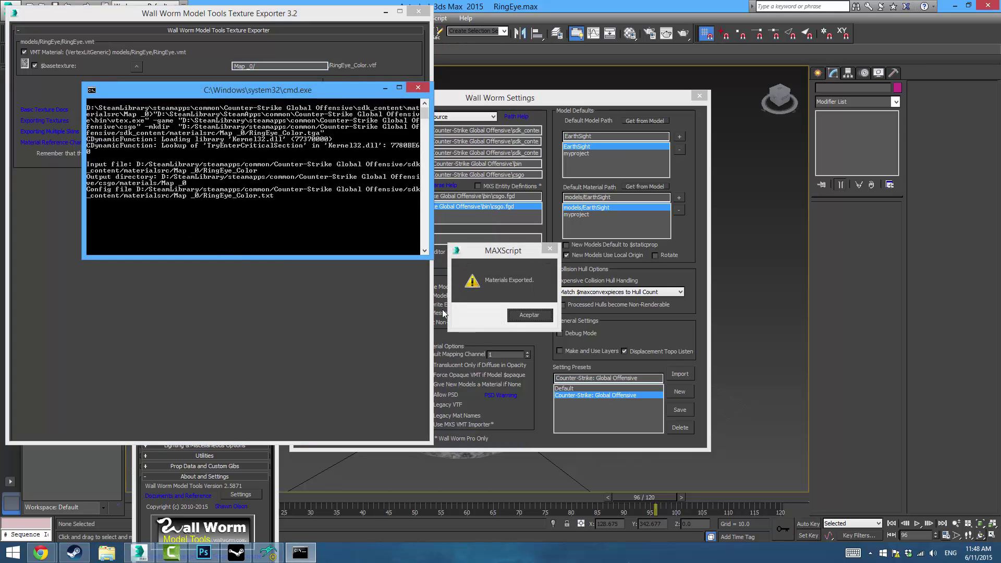
pyautogui.click(529, 315)
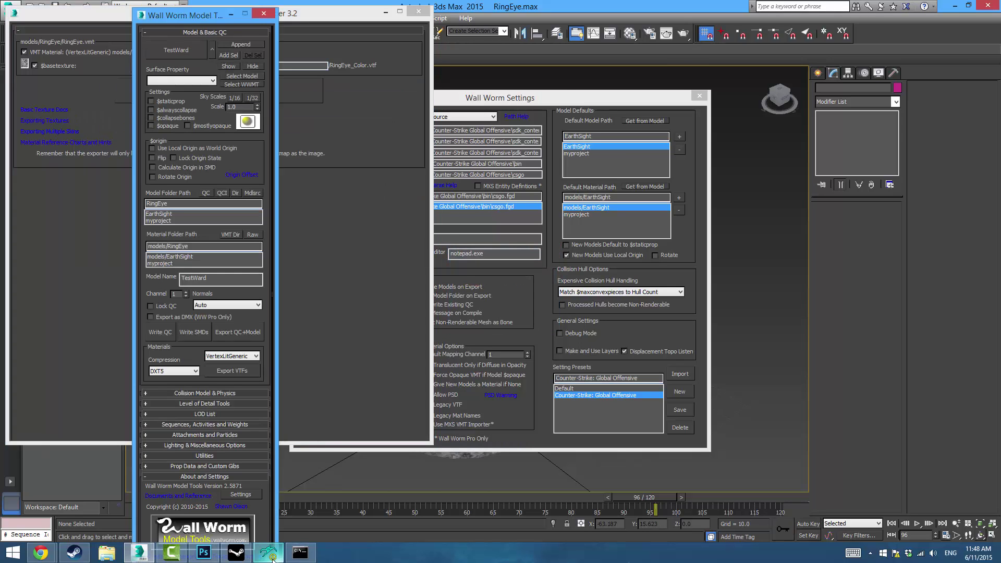
# Refresh testward.mdl in the viewer, turn the stone-textured ring to a side view, and close the viewer.
pyautogui.click(581, 108)
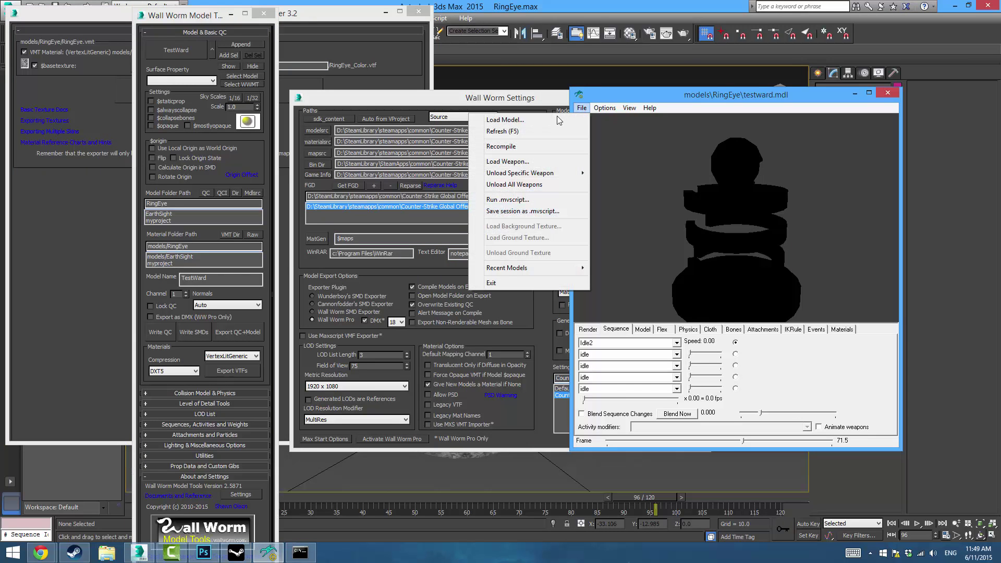
pyautogui.click(547, 128)
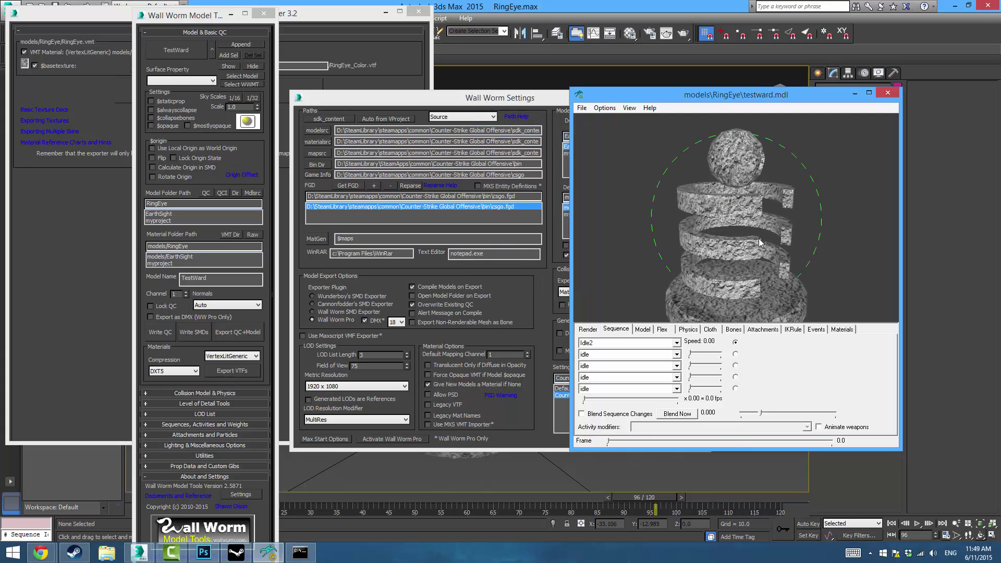
pyautogui.moveTo(758, 242)
pyautogui.mouseDown()
pyautogui.moveTo(736, 254)
pyautogui.moveTo(737, 242)
pyautogui.moveTo(747, 255)
pyautogui.mouseUp()
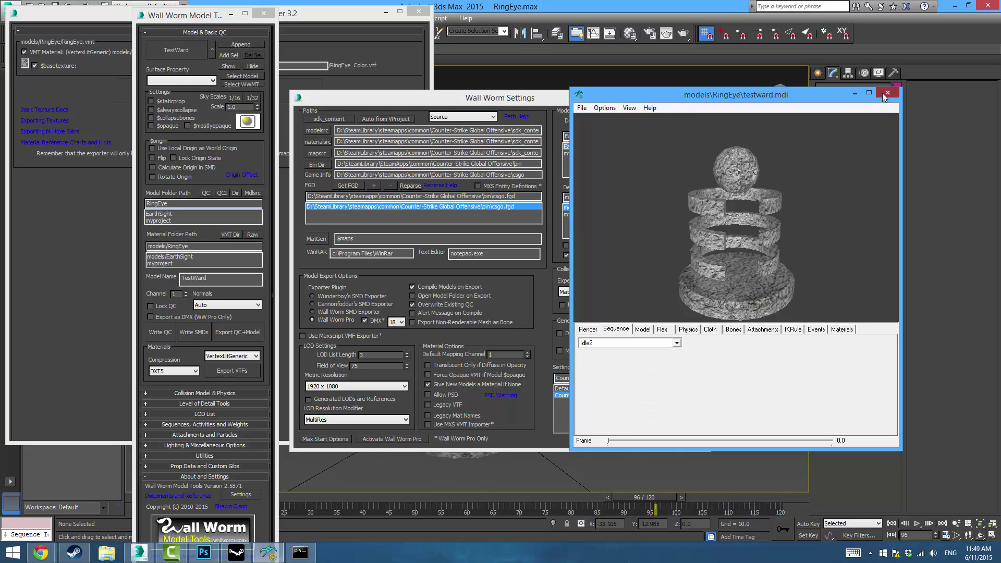
pyautogui.click(882, 94)
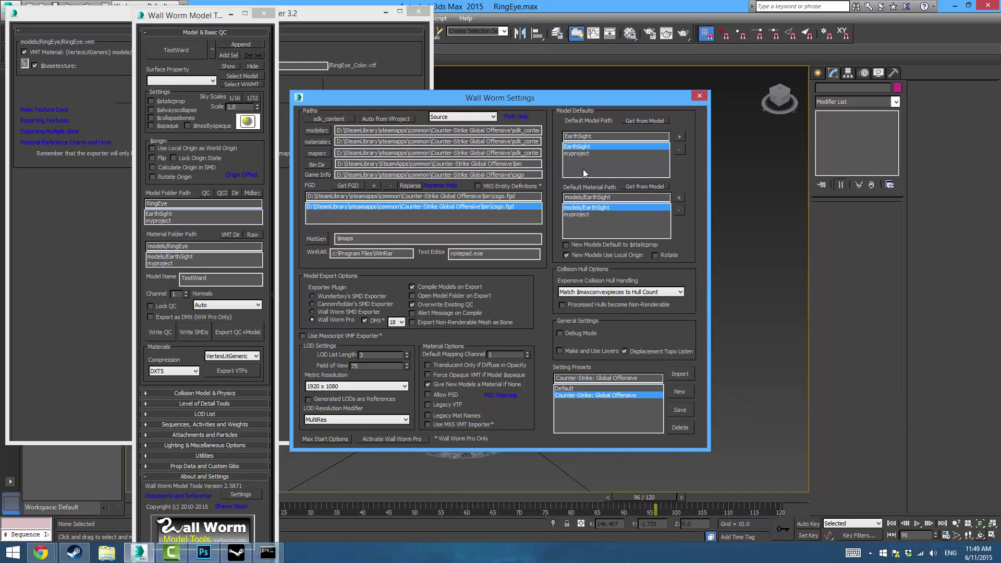
# Close the Texture Exporter and open the RingEye model source folder via Wall Worm's Mdlsrc.
pyautogui.click(284, 110)
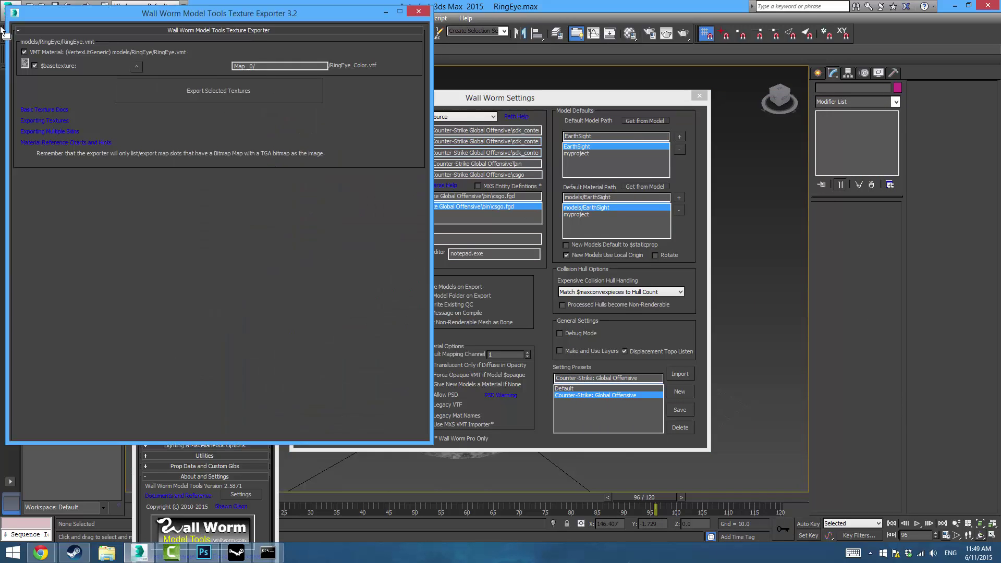
pyautogui.click(415, 12)
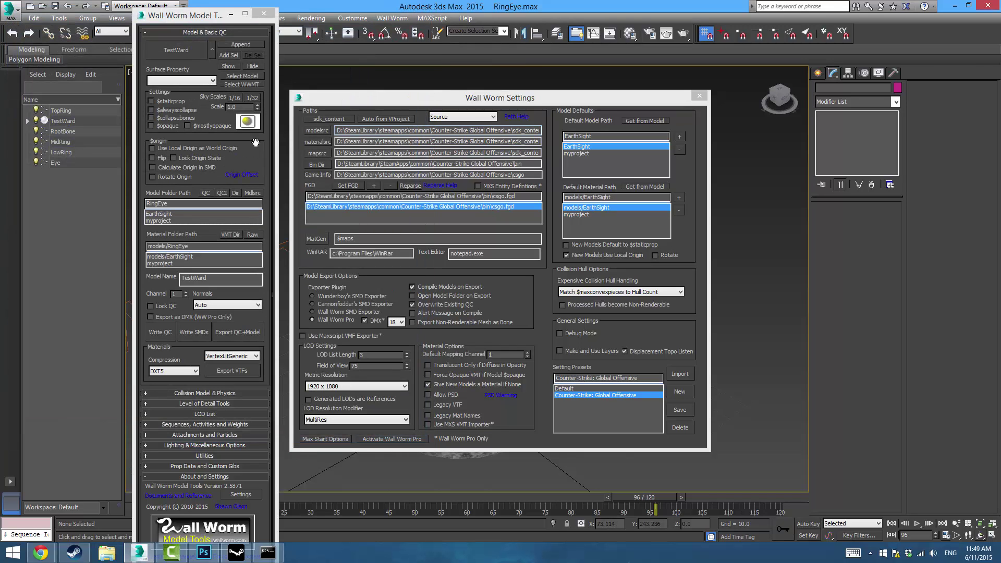
pyautogui.click(253, 194)
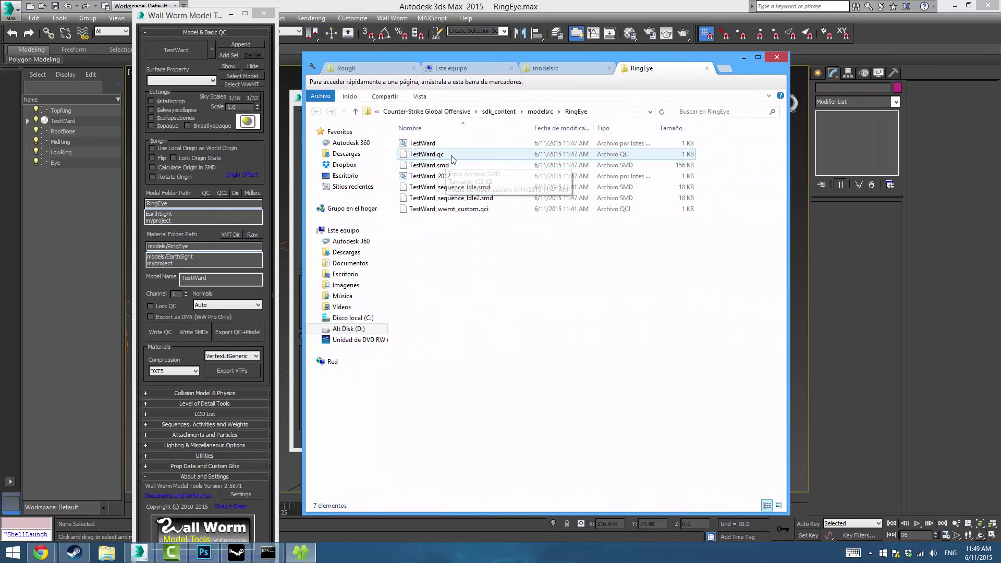
# Browse the TestWard.qc, TestWard.smd and Idle/Idle2 sequence files, then shift the window left.
pyautogui.click(439, 154)
pyautogui.click(453, 166)
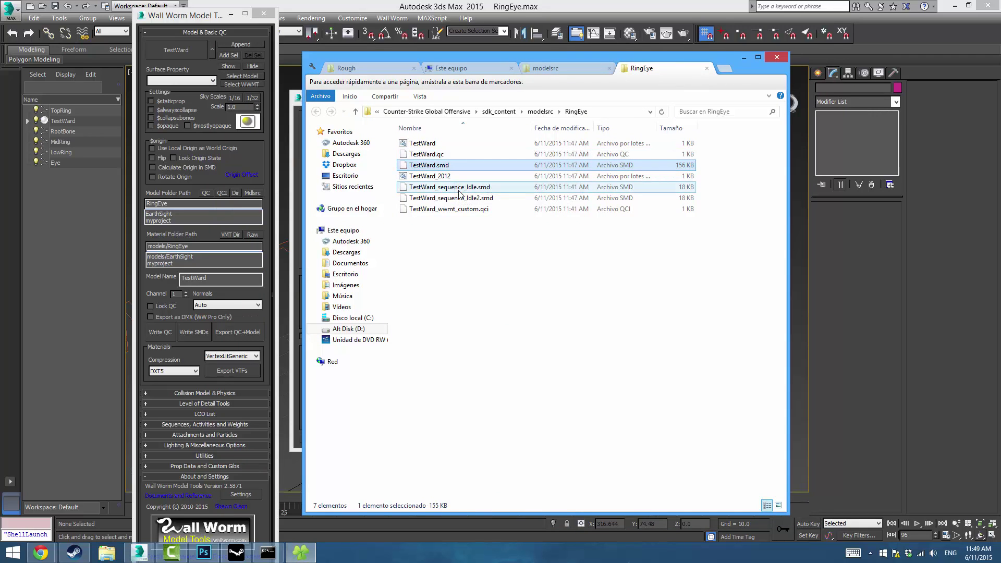
pyautogui.click(462, 198)
pyautogui.click(456, 189)
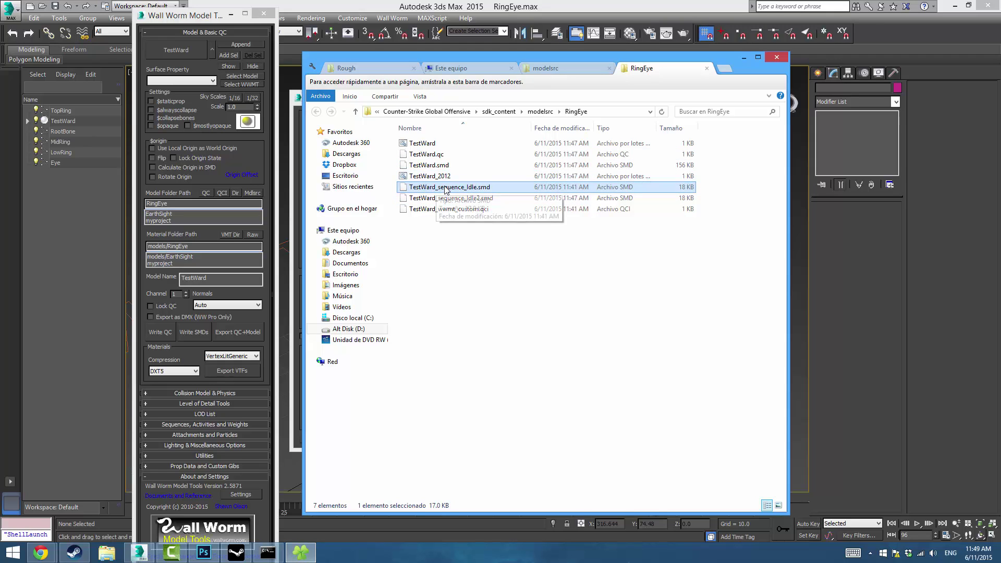
pyautogui.click(440, 199)
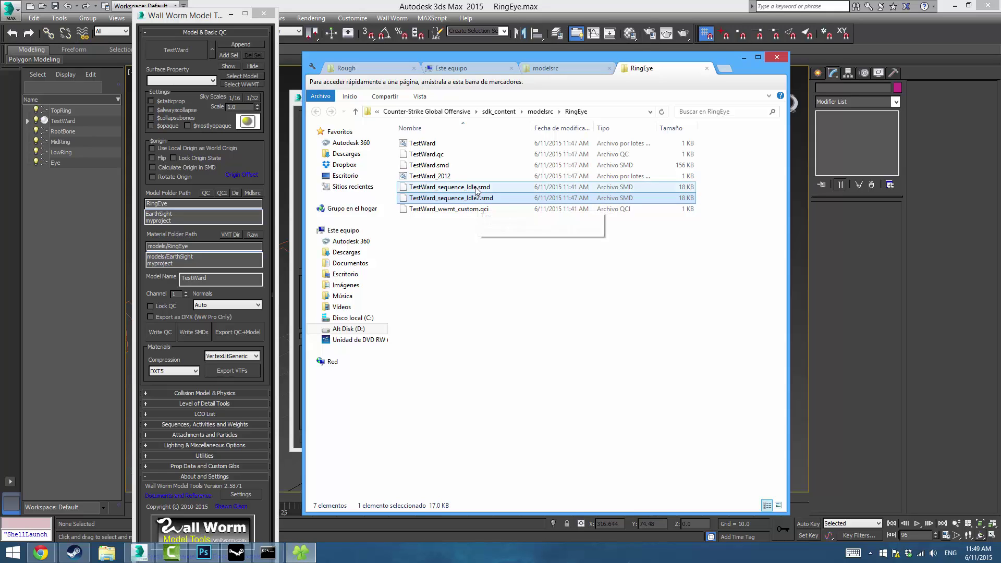
pyautogui.click(445, 189)
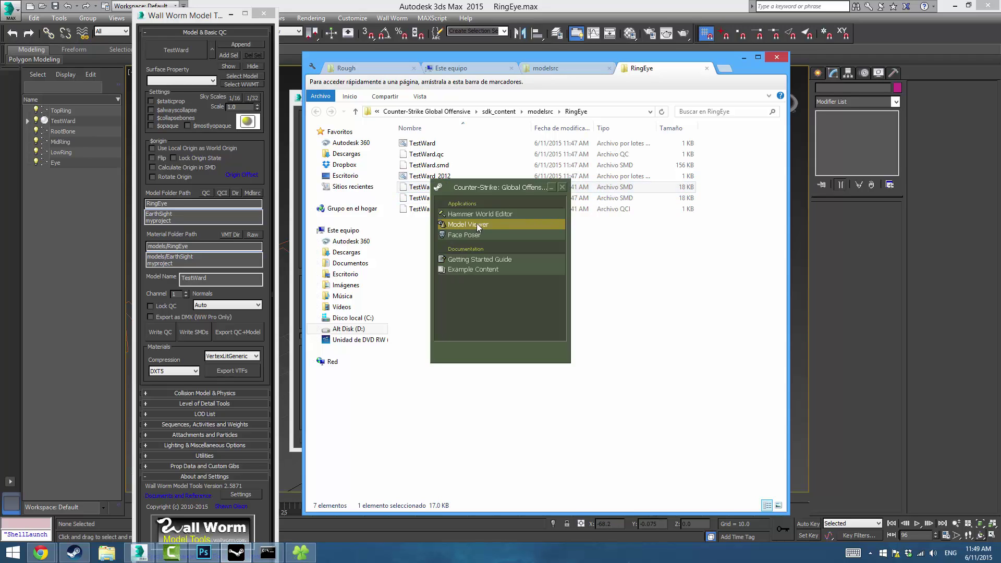
pyautogui.click(420, 230)
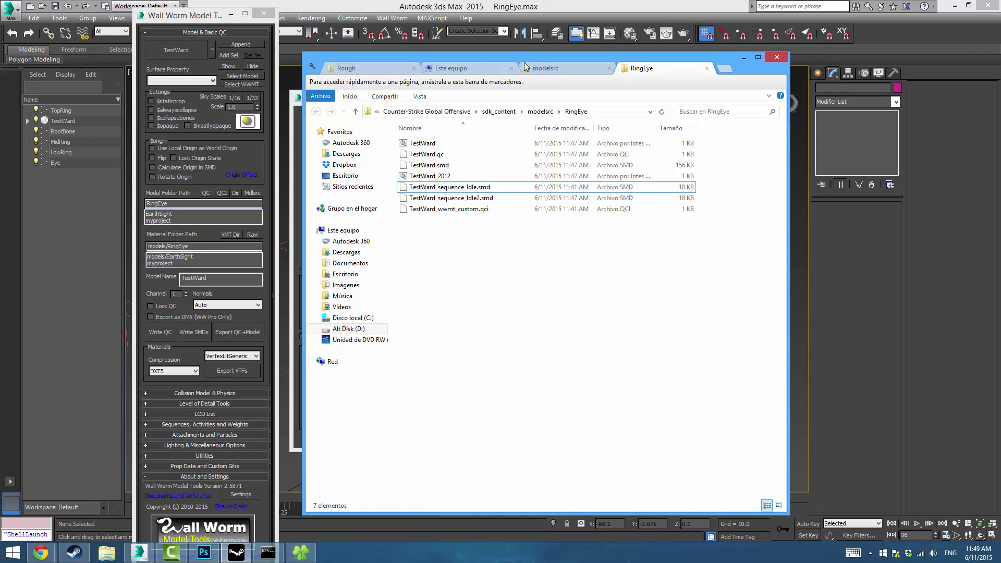
pyautogui.moveTo(537, 57); pyautogui.dragTo(345, 49)
# Split a new Explorer tab into its own window placed beside the RingEye folder.
pyautogui.click(530, 60)
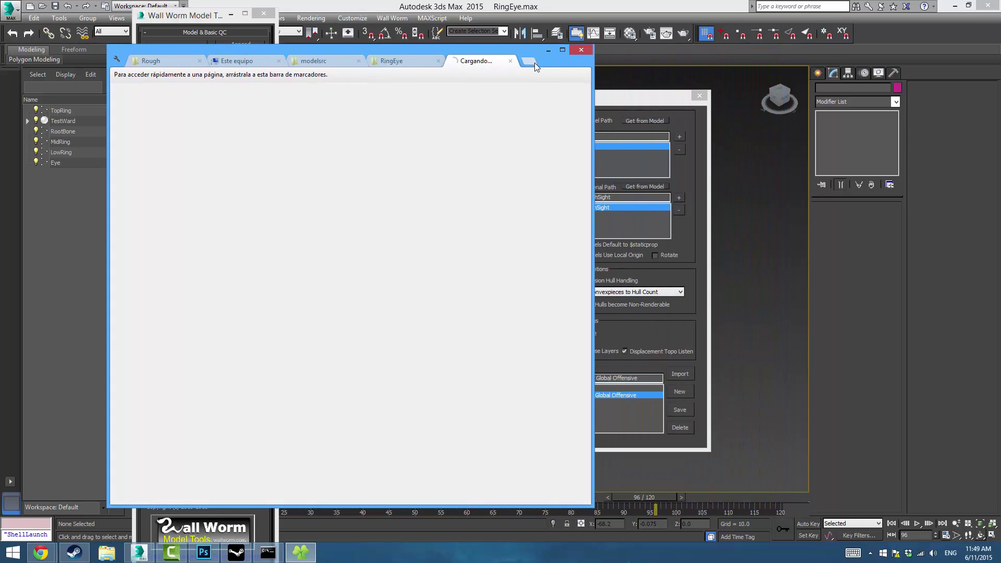
pyautogui.moveTo(469, 65); pyautogui.dragTo(721, 137)
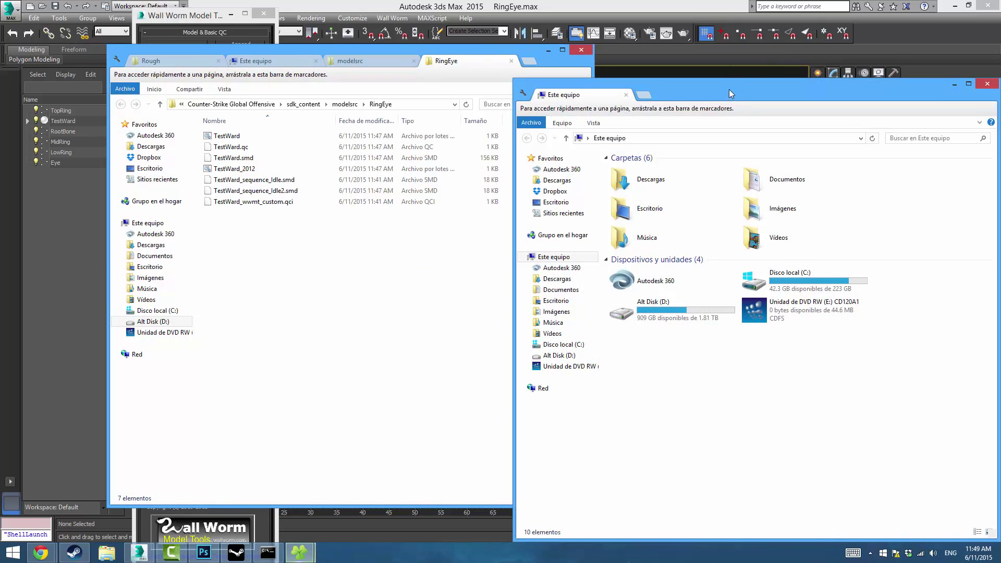
pyautogui.click(351, 47)
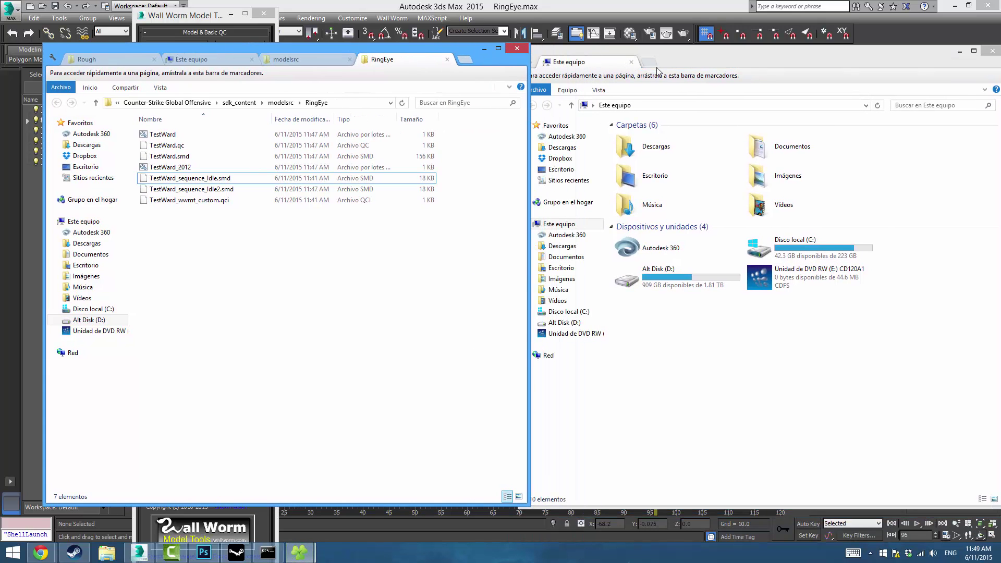
pyautogui.click(685, 55)
pyautogui.moveTo(684, 55); pyautogui.dragTo(684, 52)
# Navigate to D:\SteamLibrary\SteamApps\common\dota 2 beta\content, listing dota and PreImport.
pyautogui.click(558, 316)
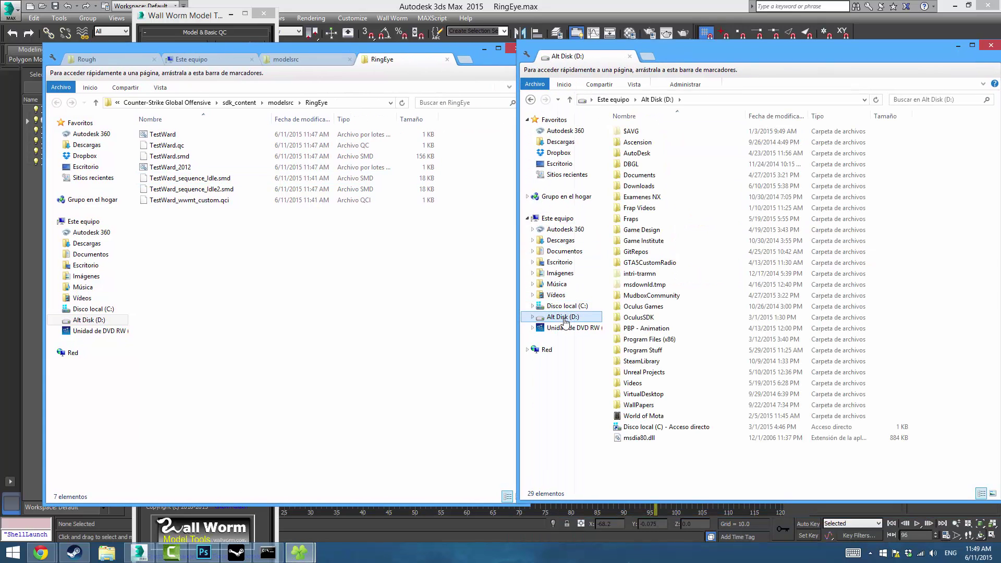
pyautogui.doubleClick(643, 361)
pyautogui.doubleClick(638, 131)
pyautogui.doubleClick(639, 132)
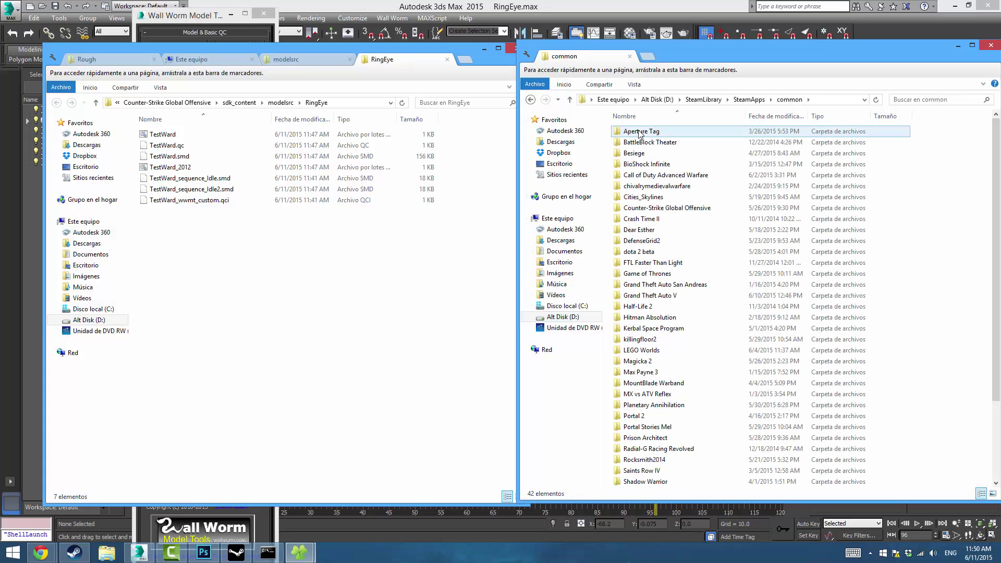
pyautogui.doubleClick(639, 251)
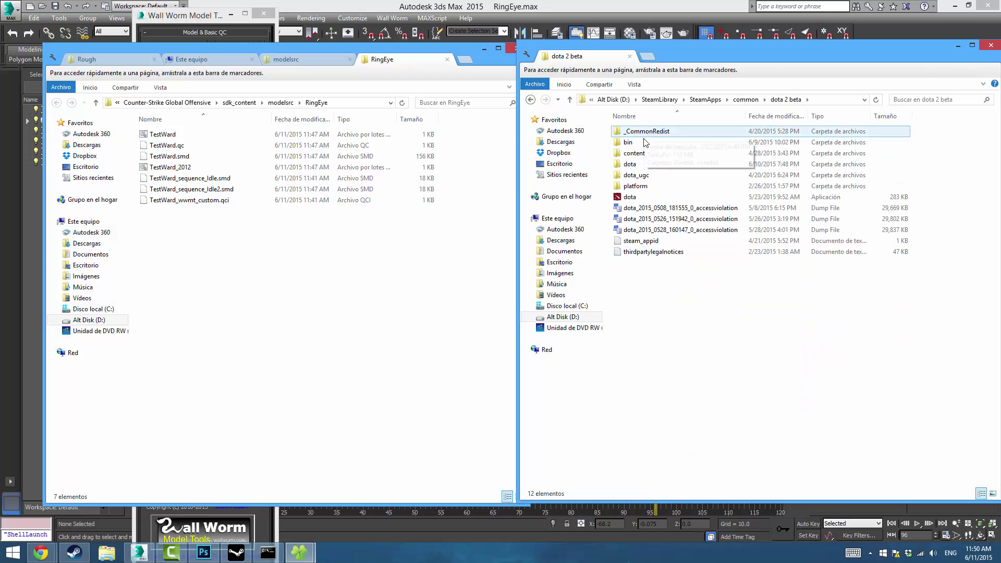
pyautogui.doubleClick(644, 153)
pyautogui.click(626, 145)
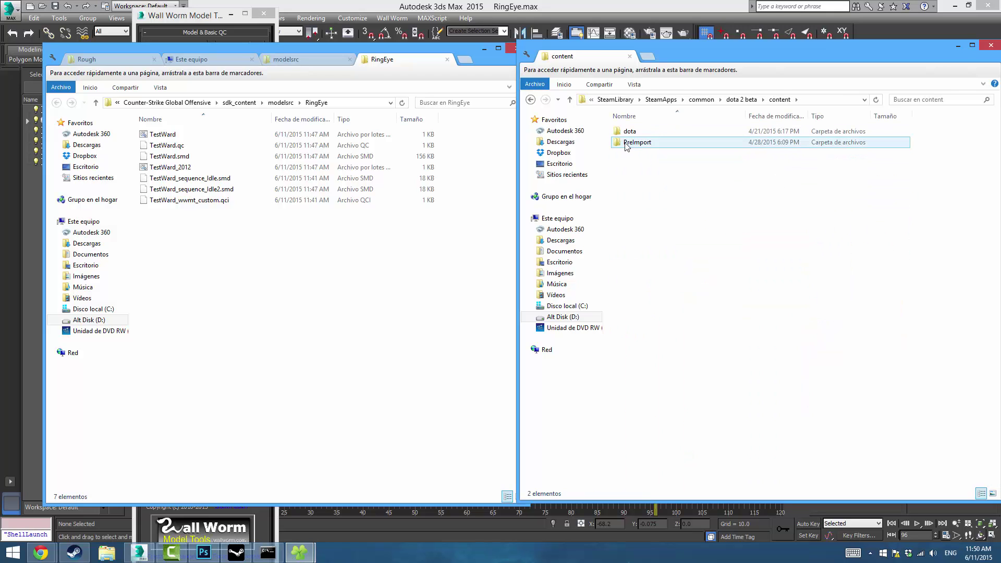
pyautogui.click(646, 152)
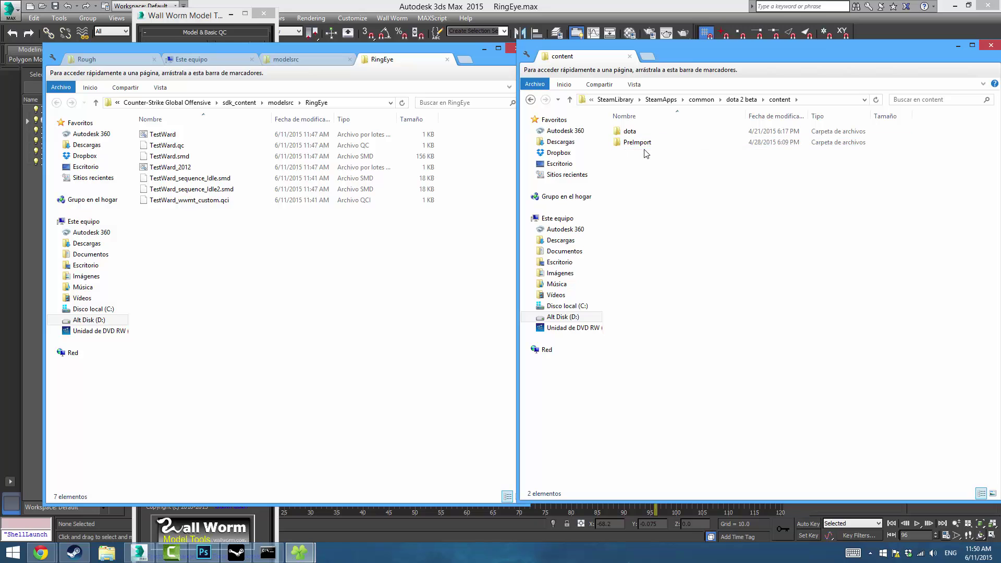